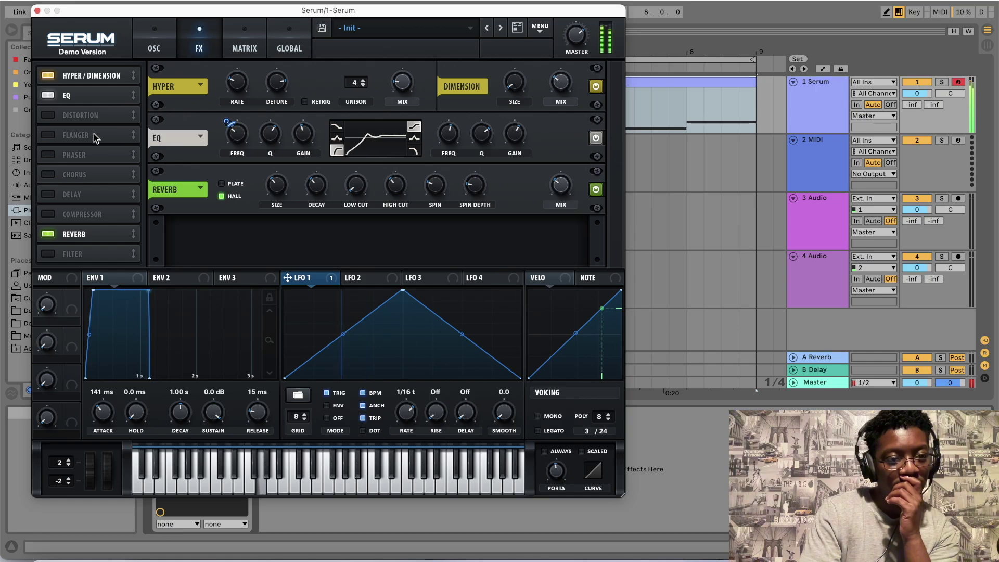
Review Serum's oscillator settings during playback, close the plug-in window and stop playback
left_click(156, 48)
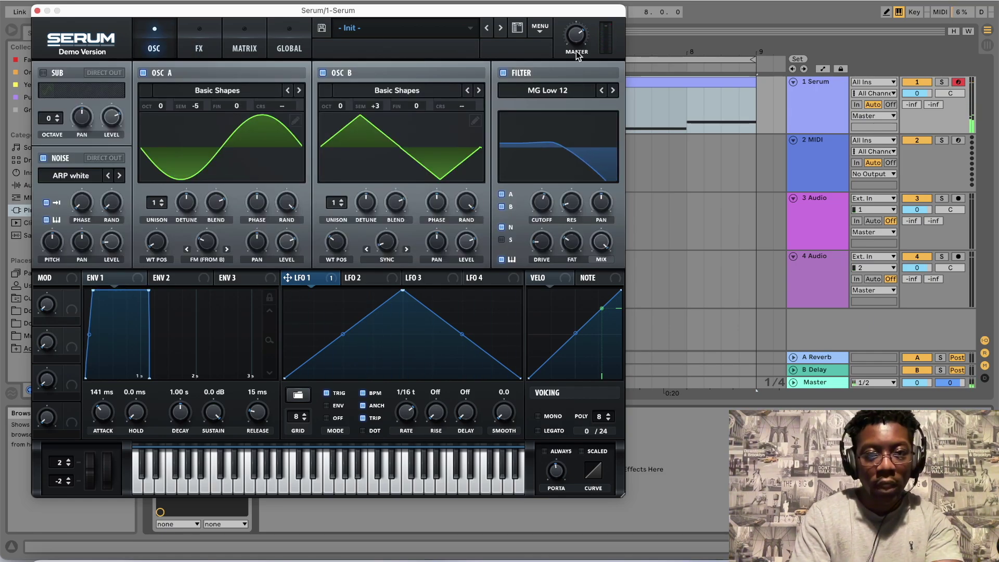
mouse_move(580, 48)
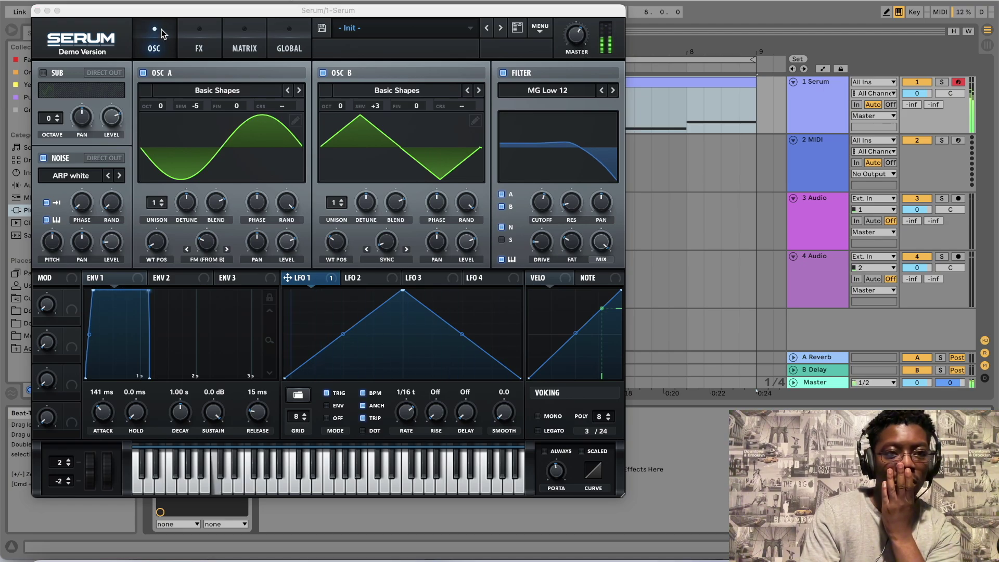
left_click_drag(152, 15, 308, 28)
left_click(148, 13)
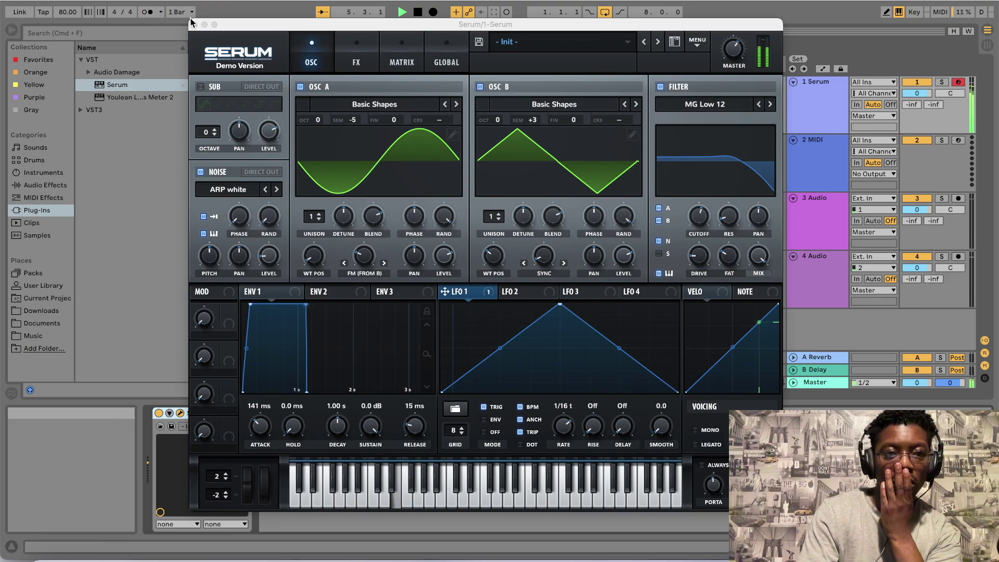
left_click(194, 23)
key("space")
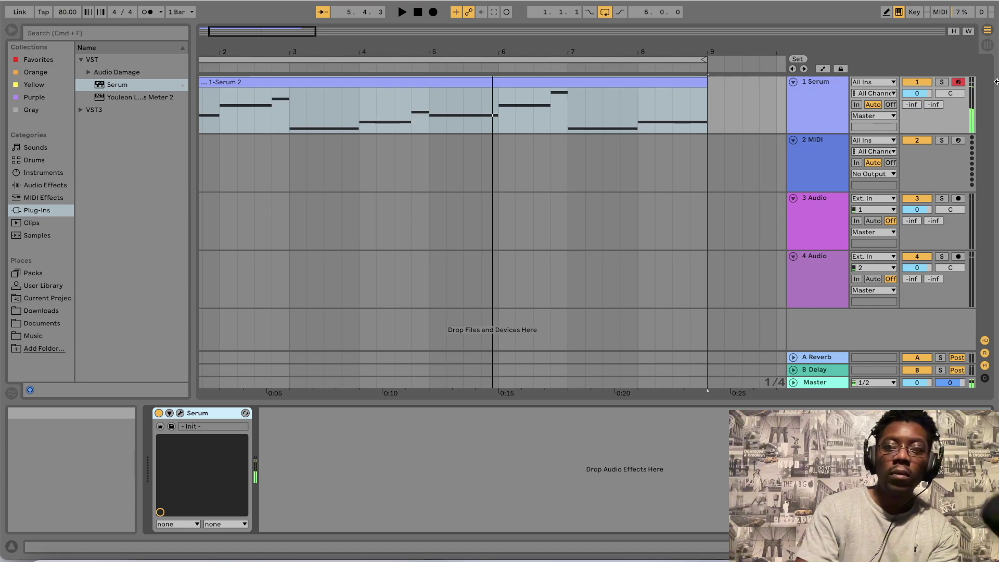
key("Tab")
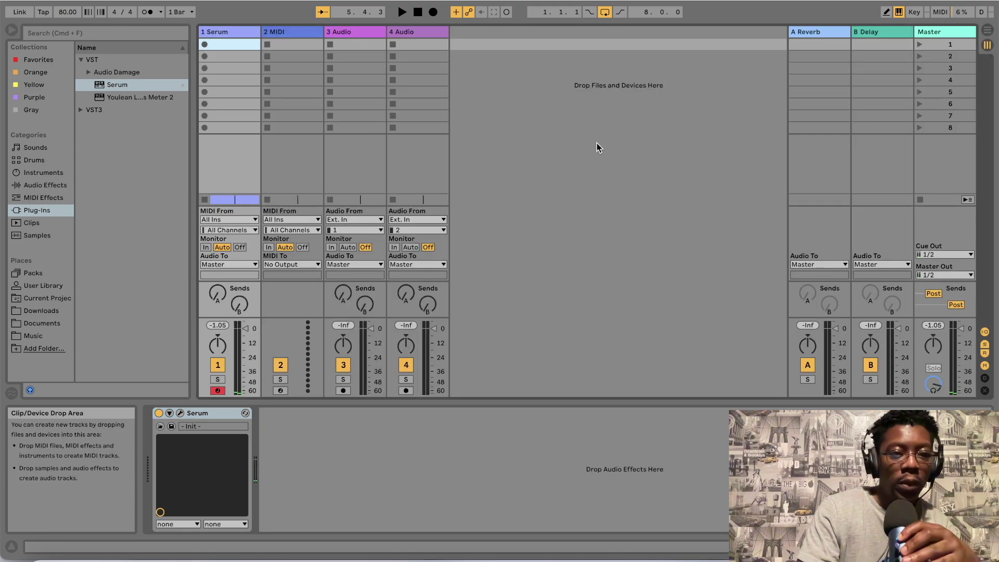
left_click(988, 31)
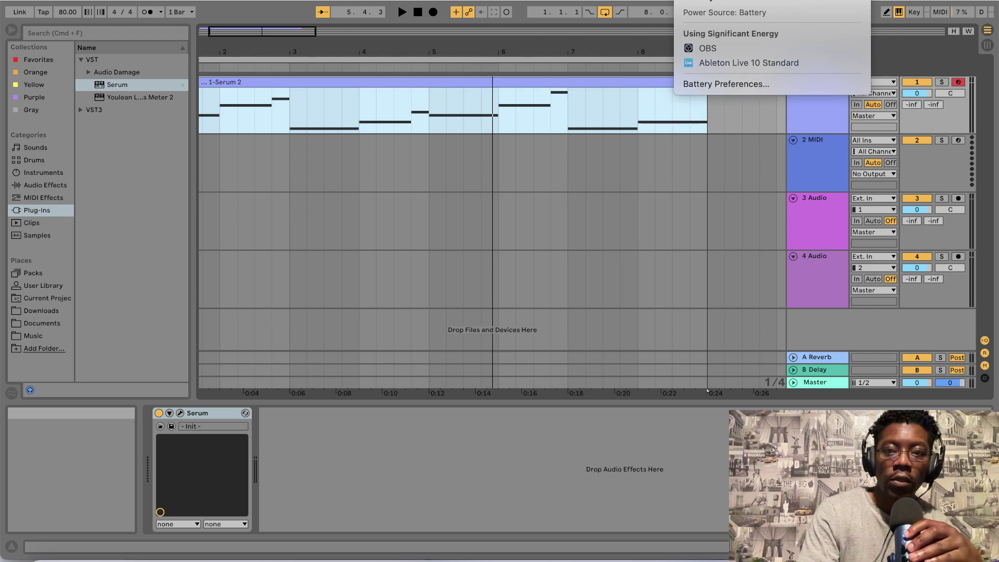
left_click(577, 107)
scroll(576, 107, "left", 3)
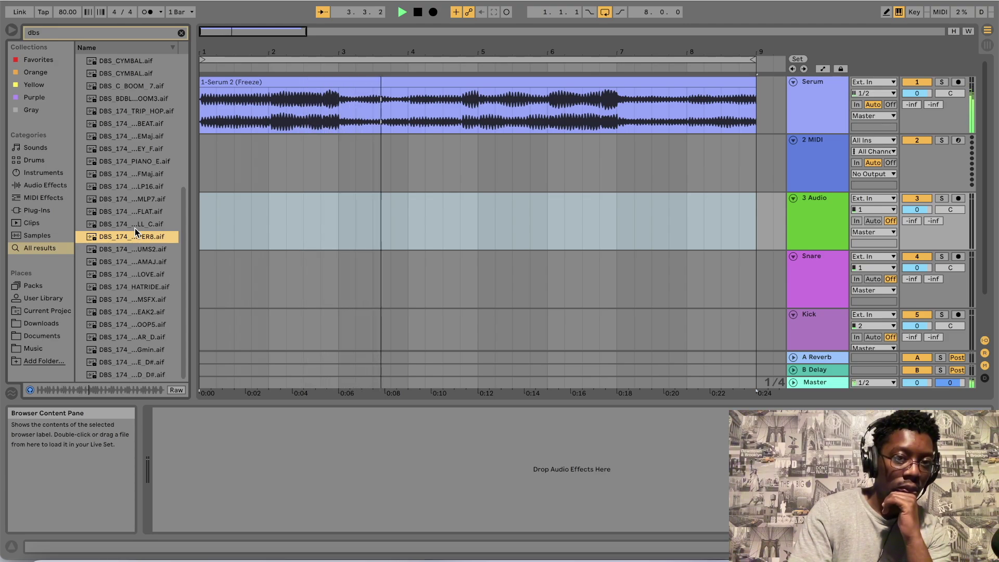
Audition the DBS_174 samples in the browser during playback and select the OLDSKOOLSTEPPER8 loop
key("Up")
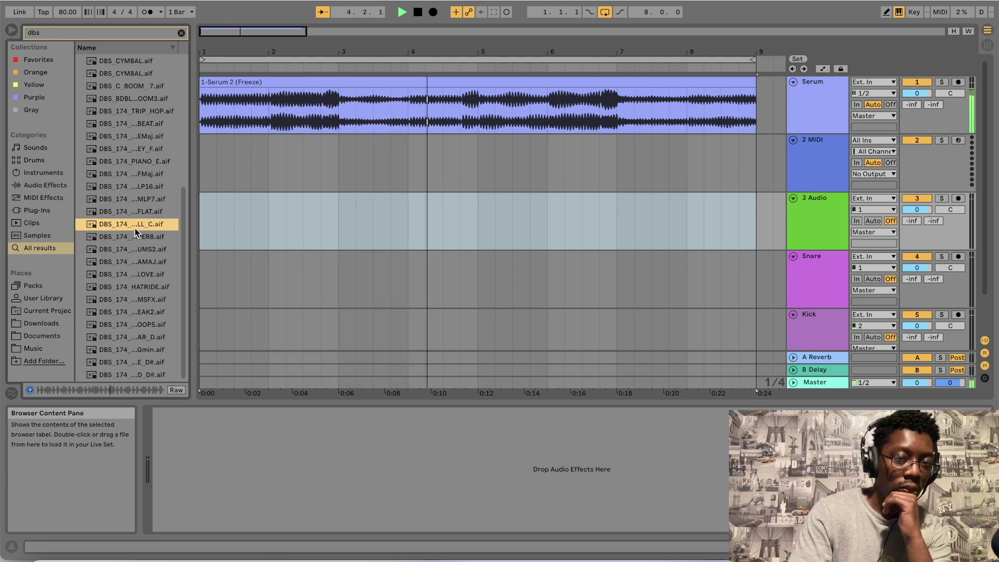
left_click(136, 210)
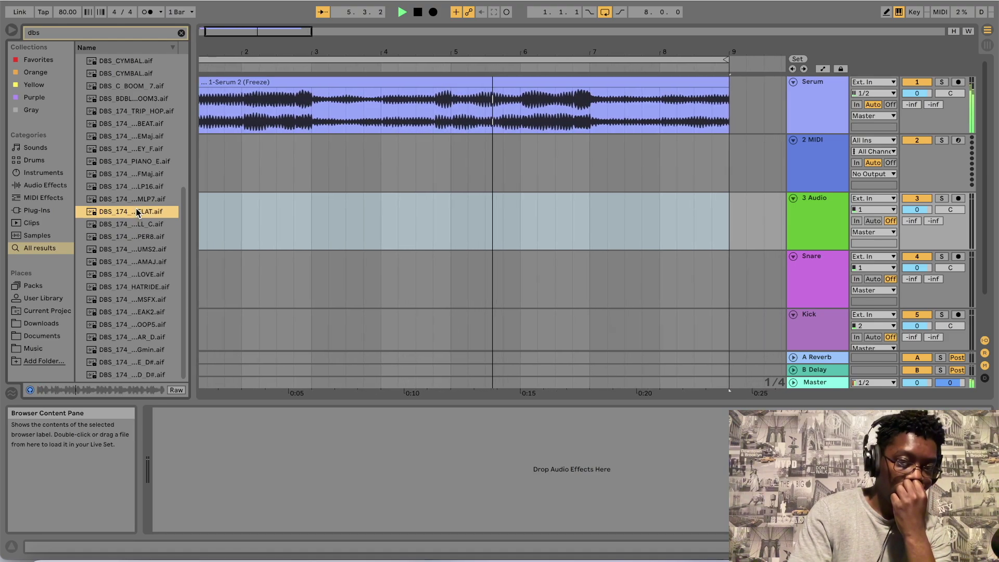
left_click(149, 349)
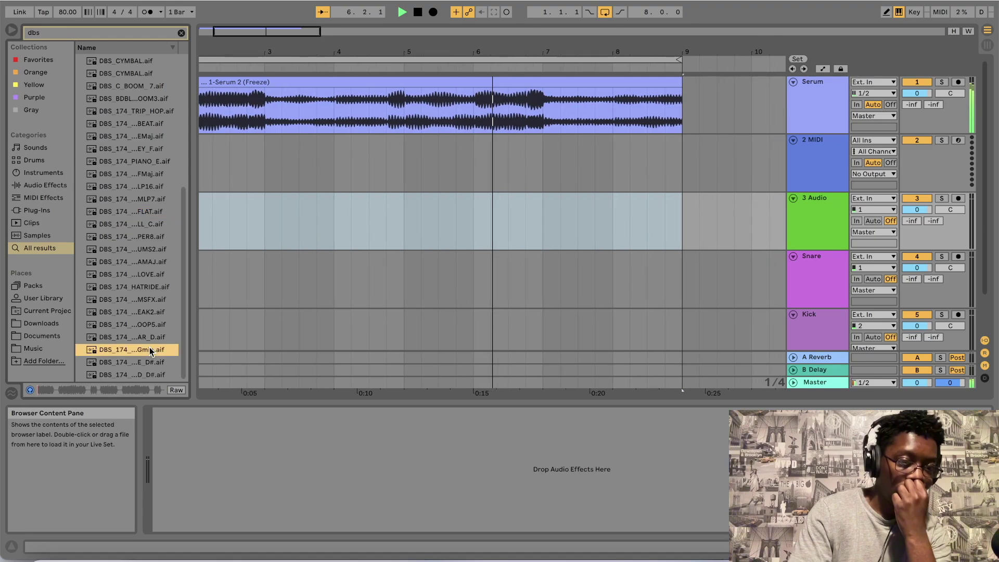
left_click(144, 286)
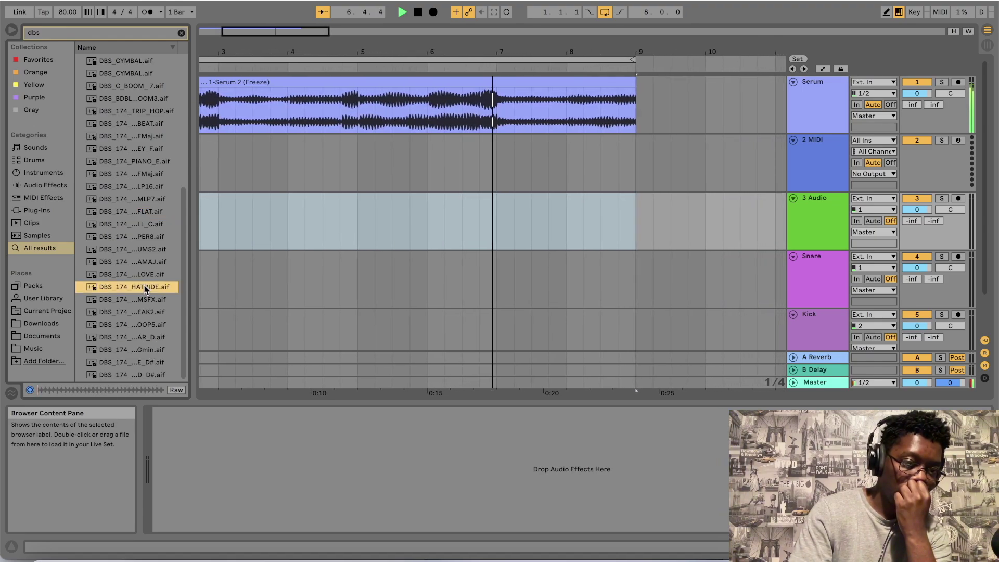
left_click(132, 240)
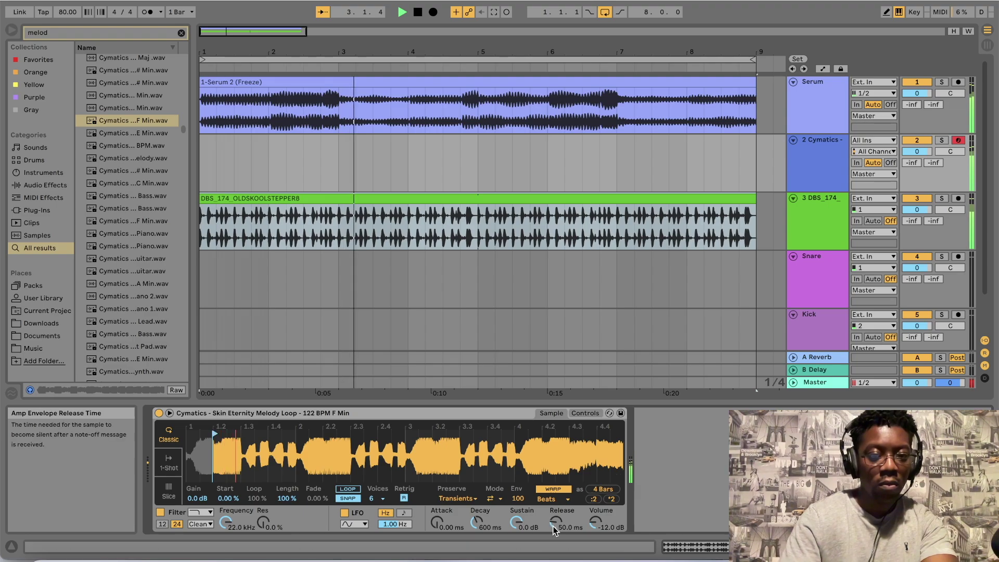
Raise the Cymatics melody track's send to the A Reverb return in the mixer and go back to the arrangement
left_click(990, 45)
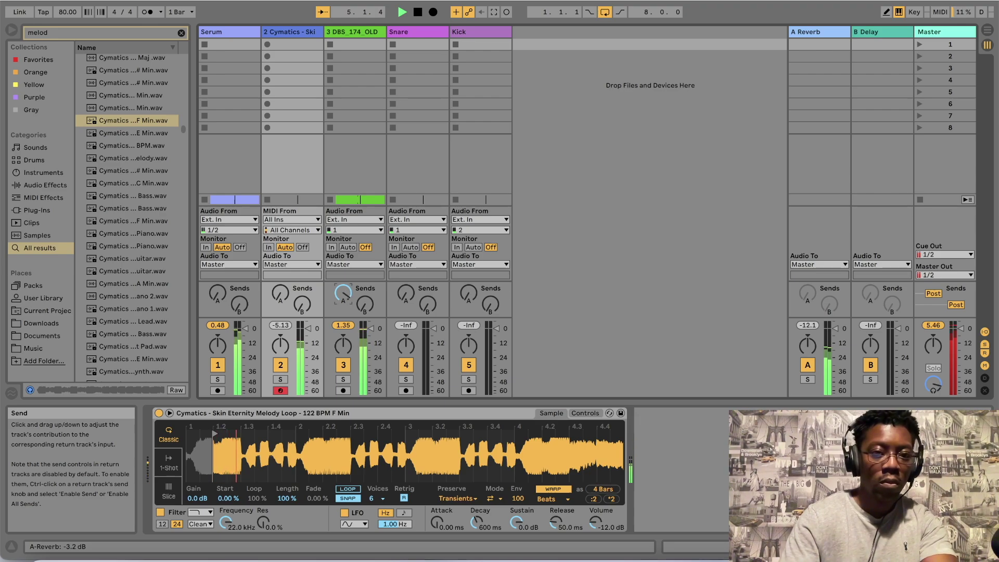
left_click_drag(280, 294, 280, 283)
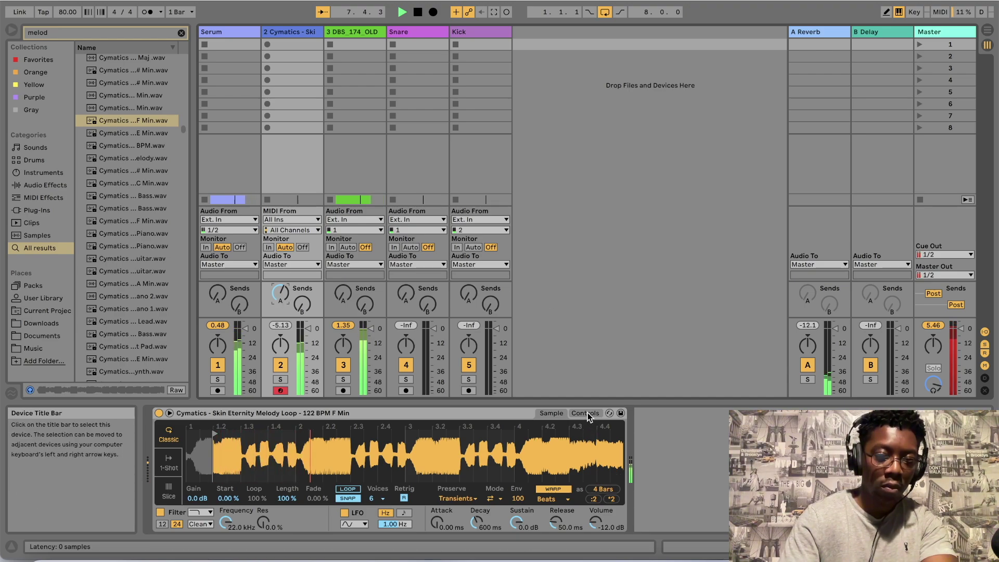
left_click(987, 30)
Delete the extra notes above the E2 line early in bar 1 and lengthen the first E2 note to beat 1.4
left_click(349, 344)
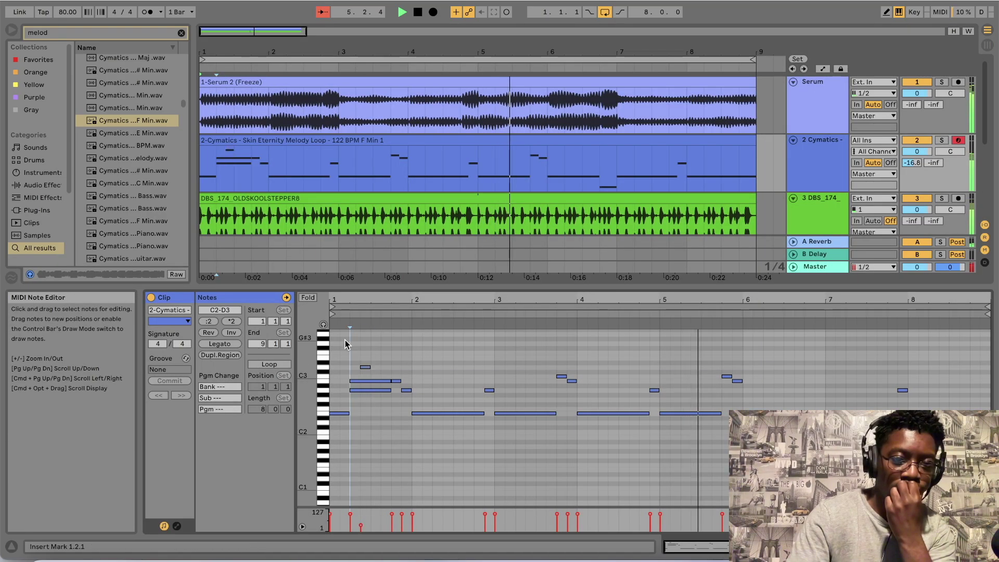
left_click_drag(347, 343, 365, 413)
key("Delete")
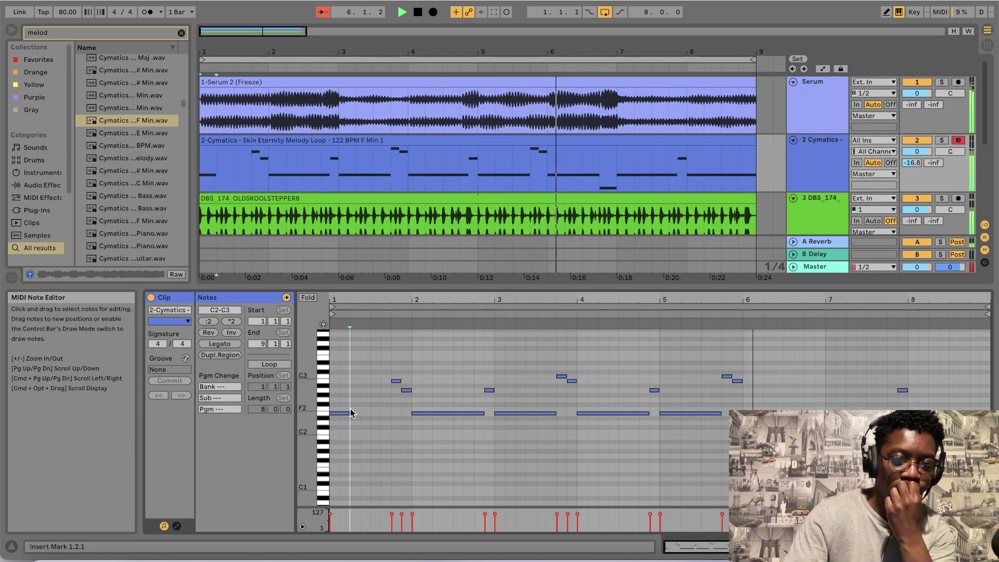
left_click_drag(350, 413, 391, 413)
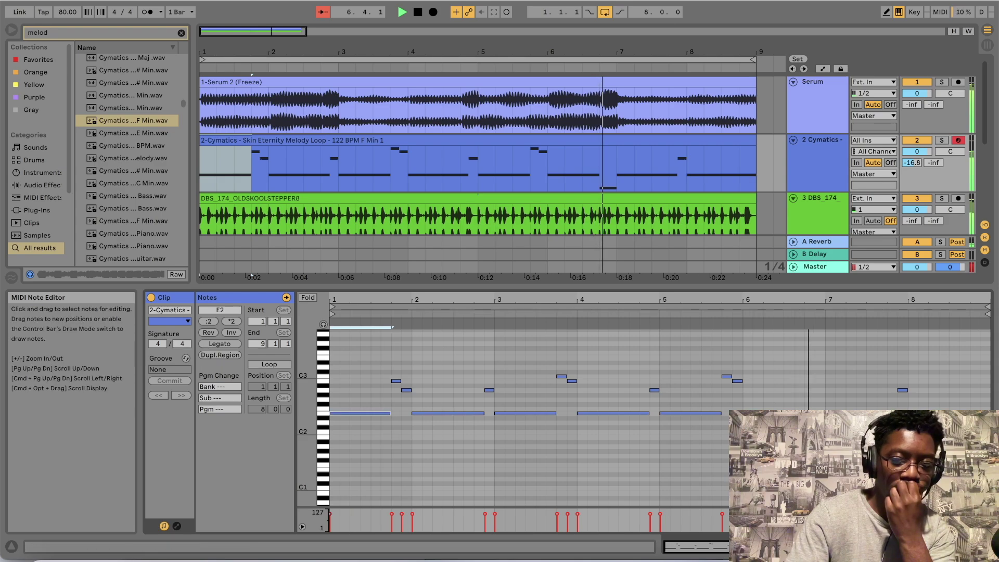
key("shift+Tab")
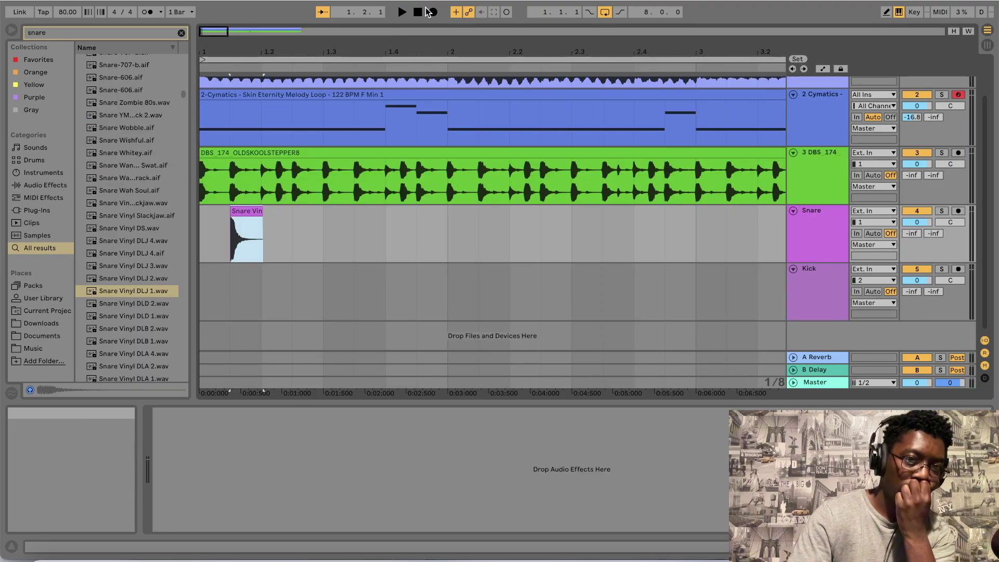
Copy the snare clip one beat further along the Snare track and play the arrangement from the start
key("space")
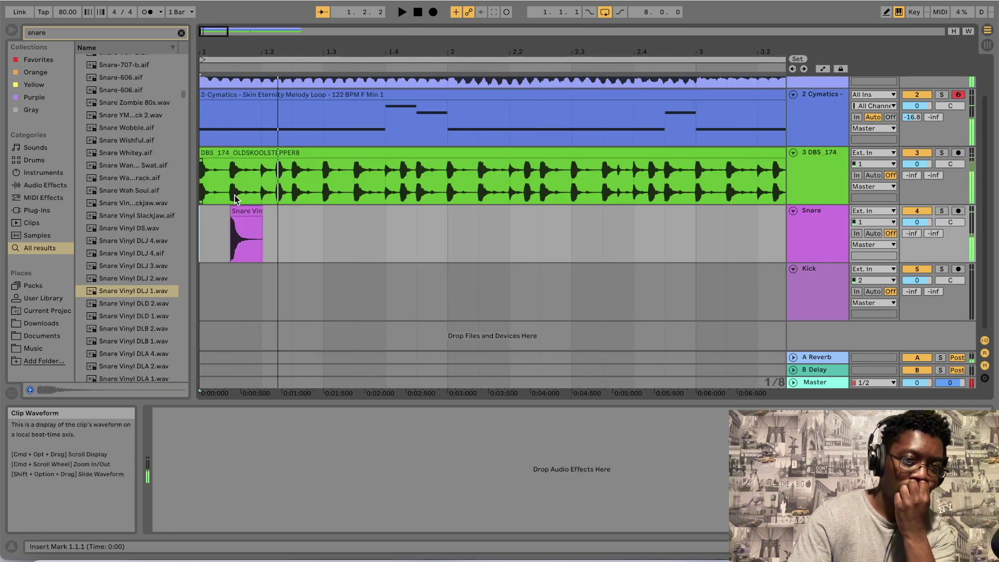
left_click_drag(248, 208, 309, 209)
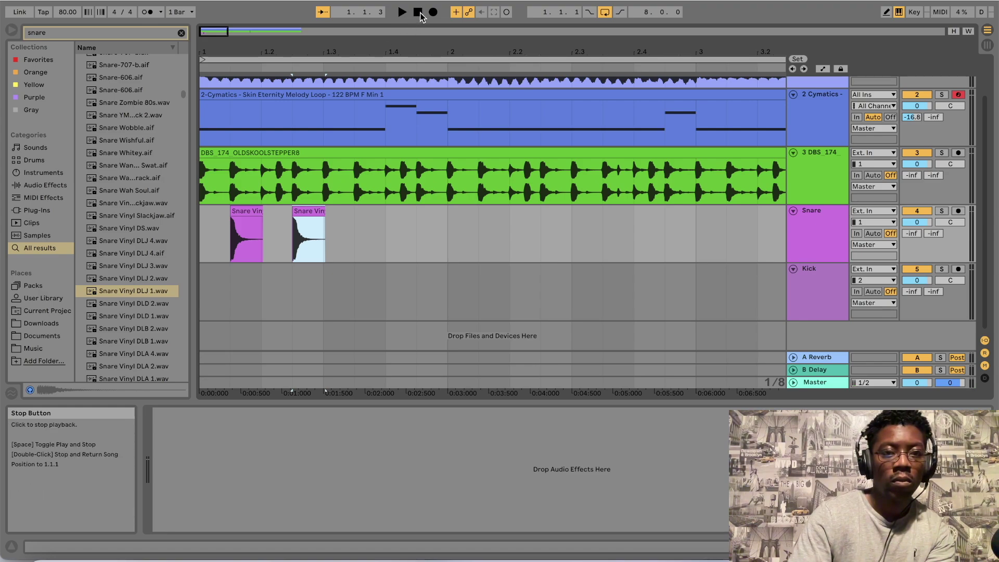
key("space")
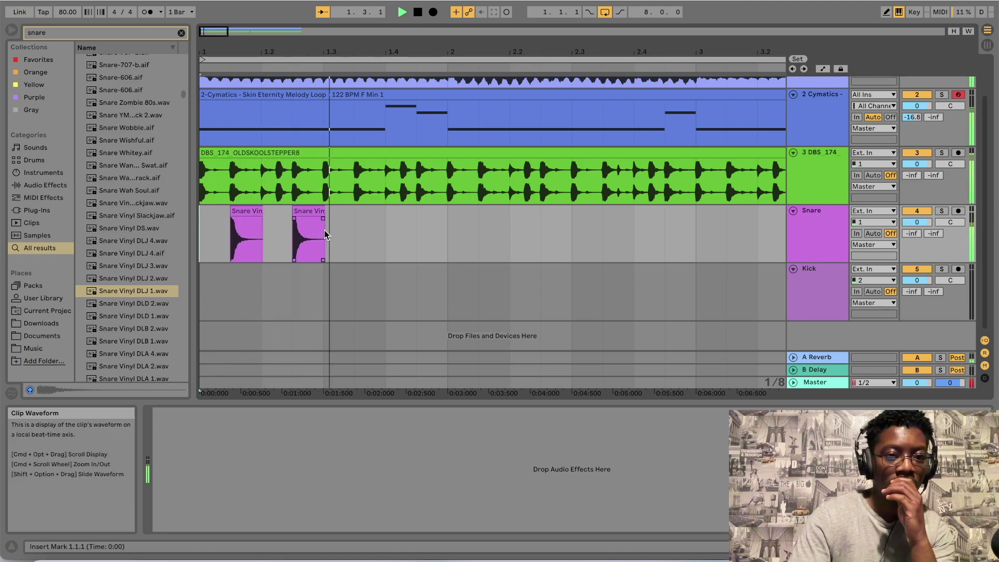
Select the two-beat snare pattern from 1.1 to 1.3 and duplicate it repeatedly up to bar 9
left_click_drag(324, 237, 138, 234)
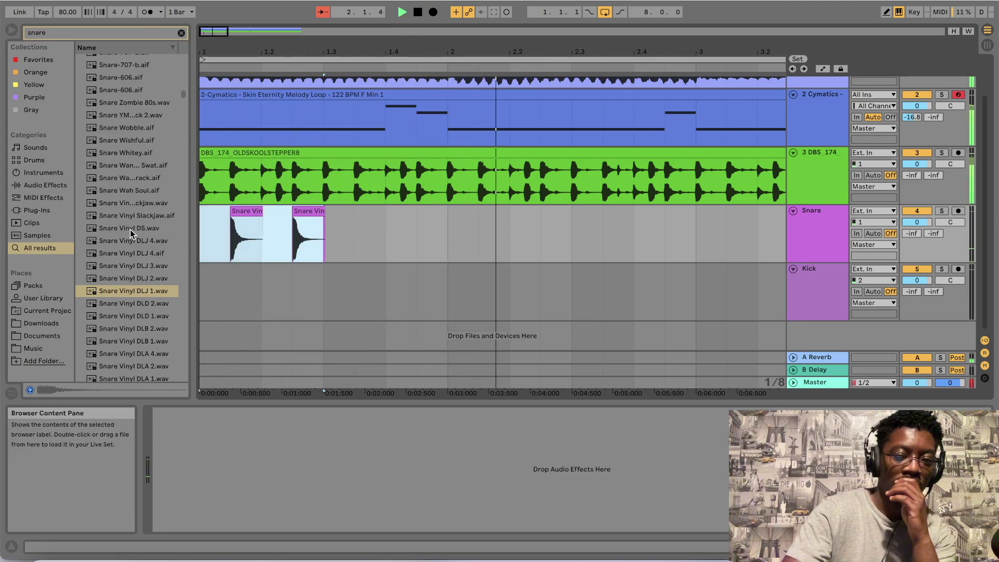
key("super+d")
key("super+d")
key("super+d")
key("super+d")
key("super+d")
key("super+d")
key("super+d")
key("super+d")
key("super+d")
key("super+d")
key("super+d")
key("super+d")
key("super+d")
key("super+d")
key("super+d")
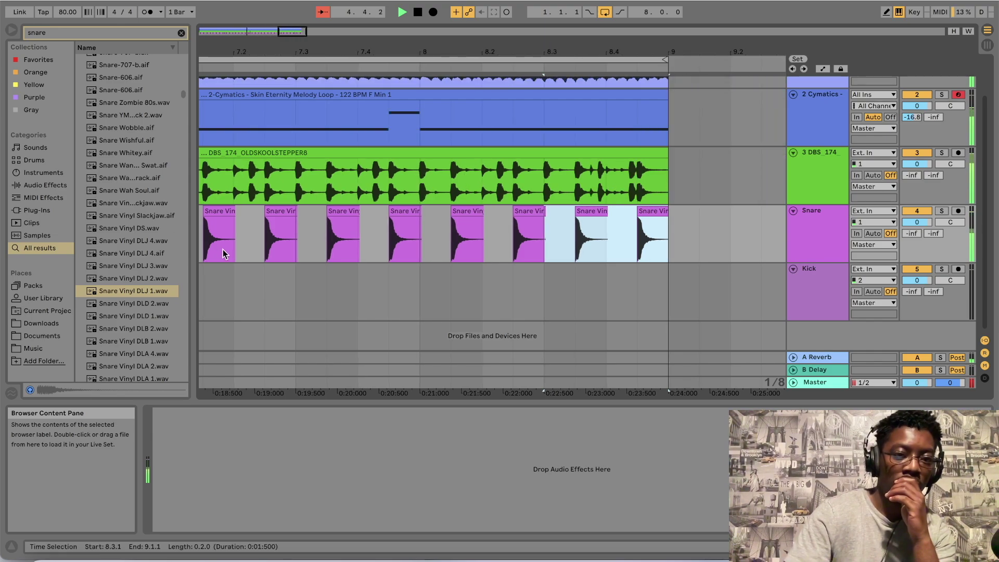
Search the browser for "kick", audition several samples and select Cymatics - Kick 46.wav
scroll(223, 253, "left", 15)
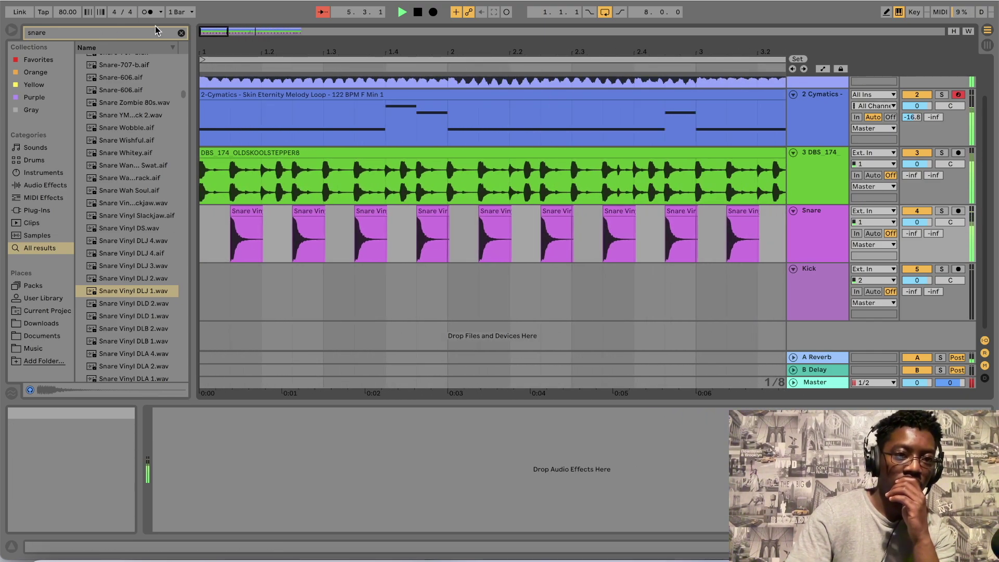
left_click(181, 33)
type("kick")
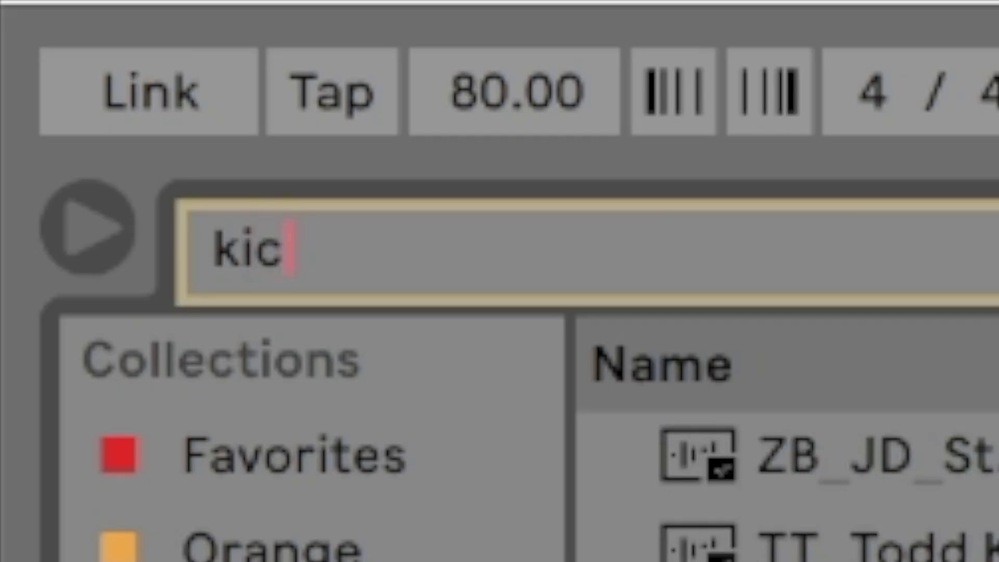
left_click(129, 198)
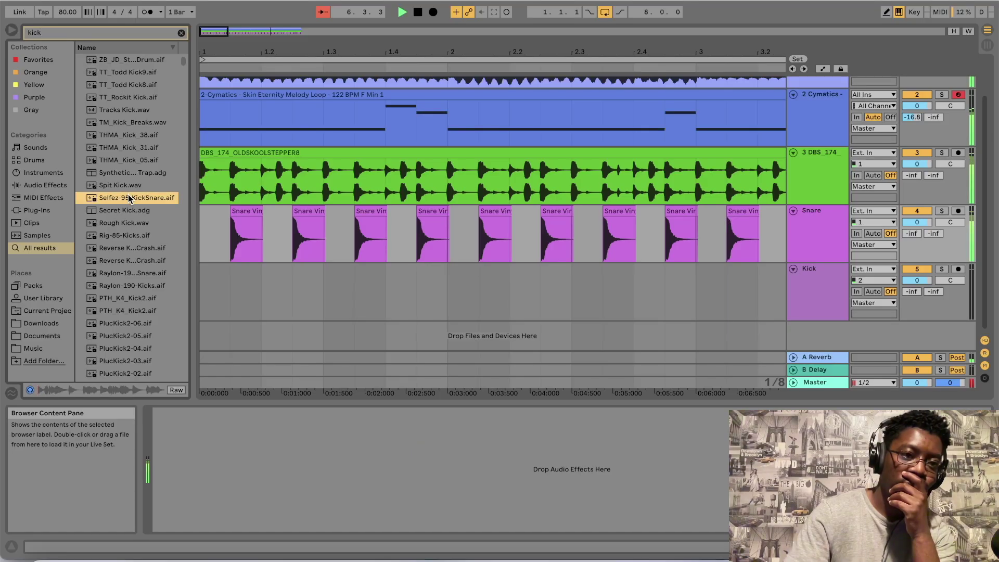
scroll(134, 241, "down", 10)
left_click(134, 240)
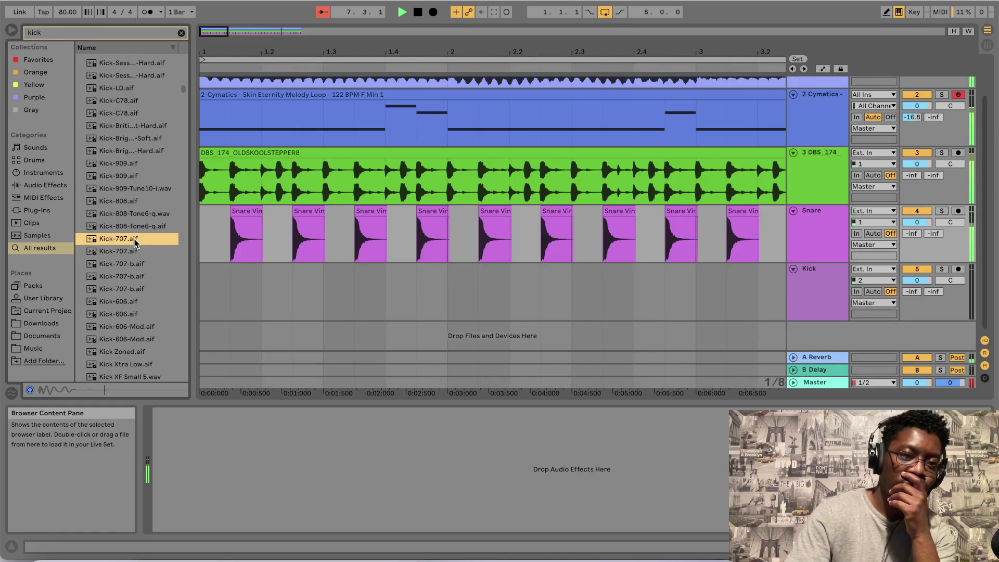
scroll(134, 242, "down", 15)
left_click(124, 229)
Place Cymatics - Kick 46.wav on the Kick track at 1.1.1 and 1.2.1 and play from the start
left_click_drag(124, 229, 284, 275)
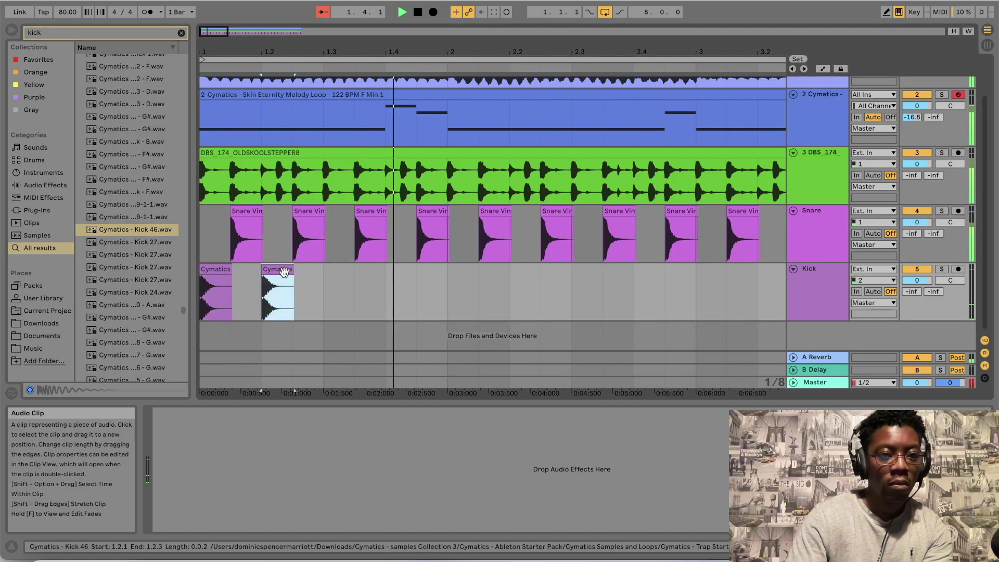
double_click(417, 11)
key("space")
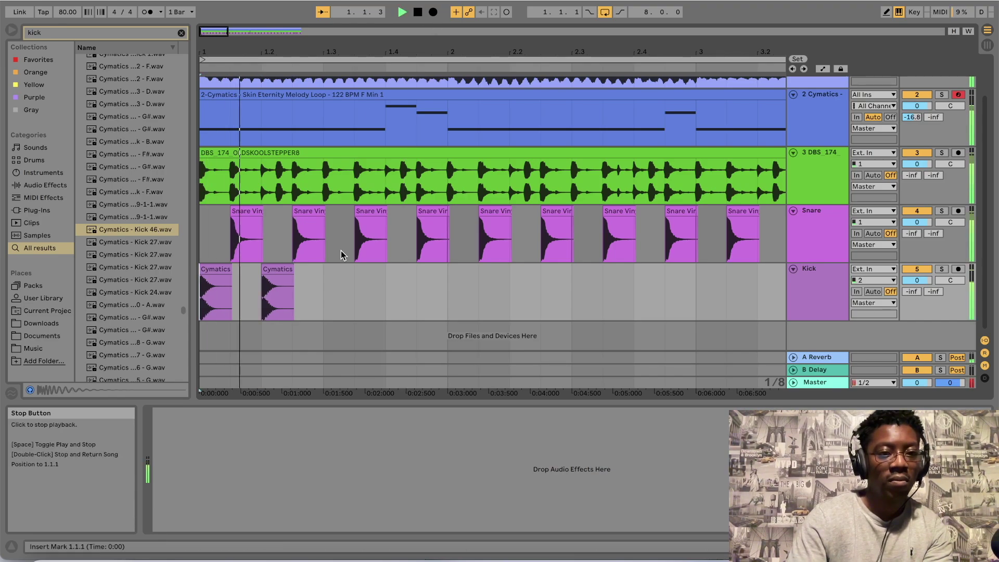
Set the fixed grid to 1/16, move the second kick clip to 1.2.2 and listen to the pattern from the start
right_click(325, 277)
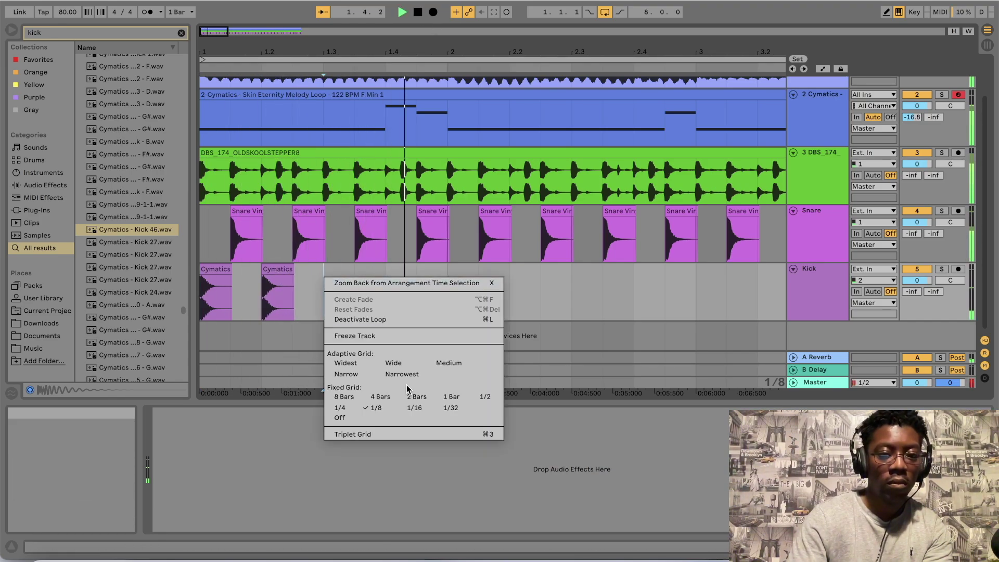
left_click(415, 407)
key("space")
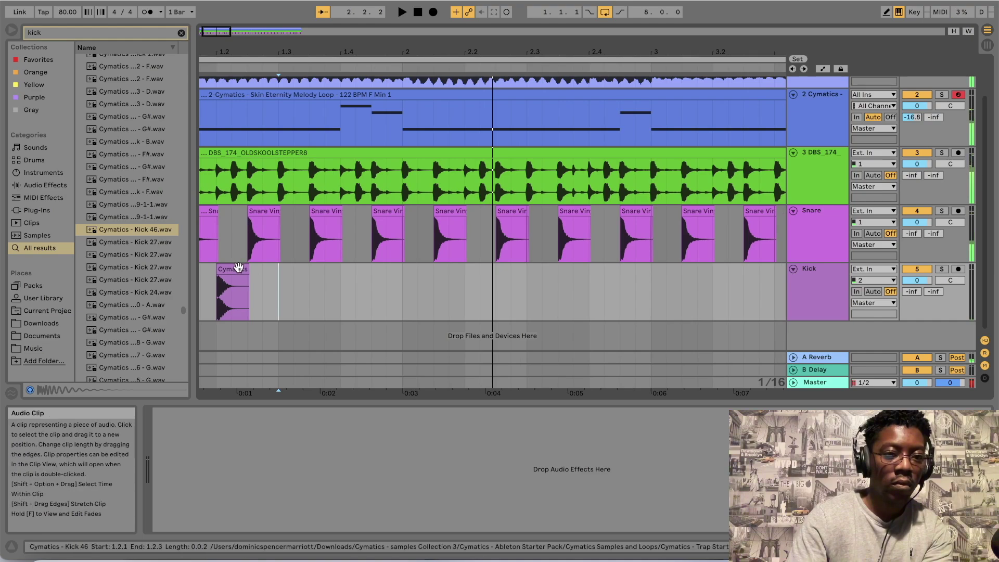
left_click_drag(234, 271, 250, 270)
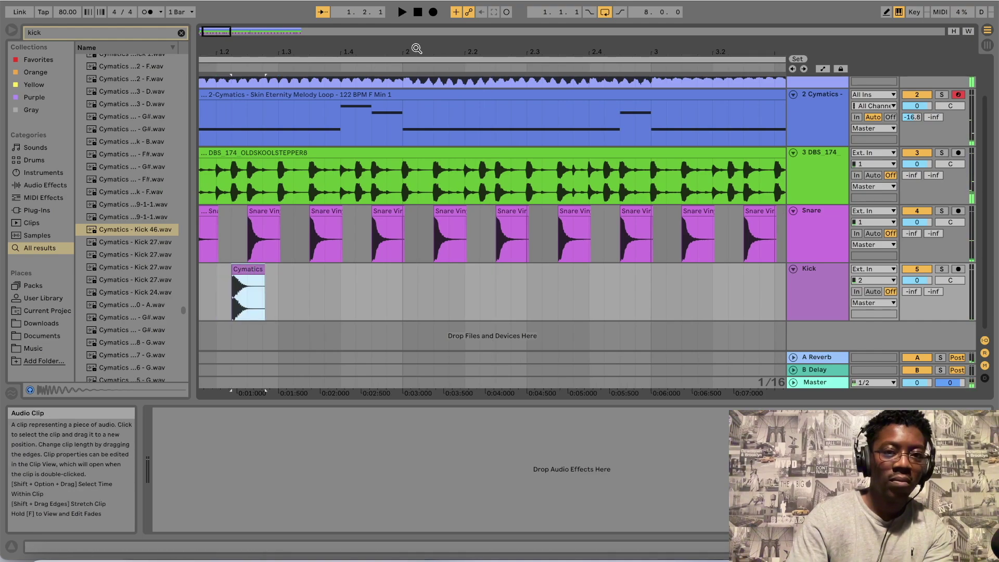
left_click(417, 16)
key("space")
key("space")
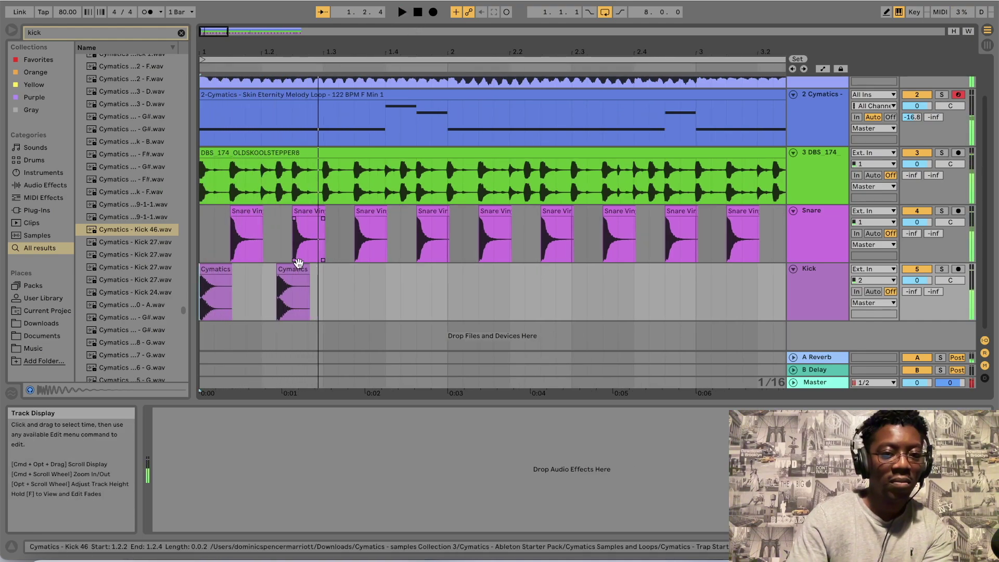
Add kick copies at 1.3.1 and 1.4.2 and select bar 1 across the Snare and Kick tracks
left_click(296, 269)
left_click_drag(296, 269, 342, 269)
left_click(402, 12)
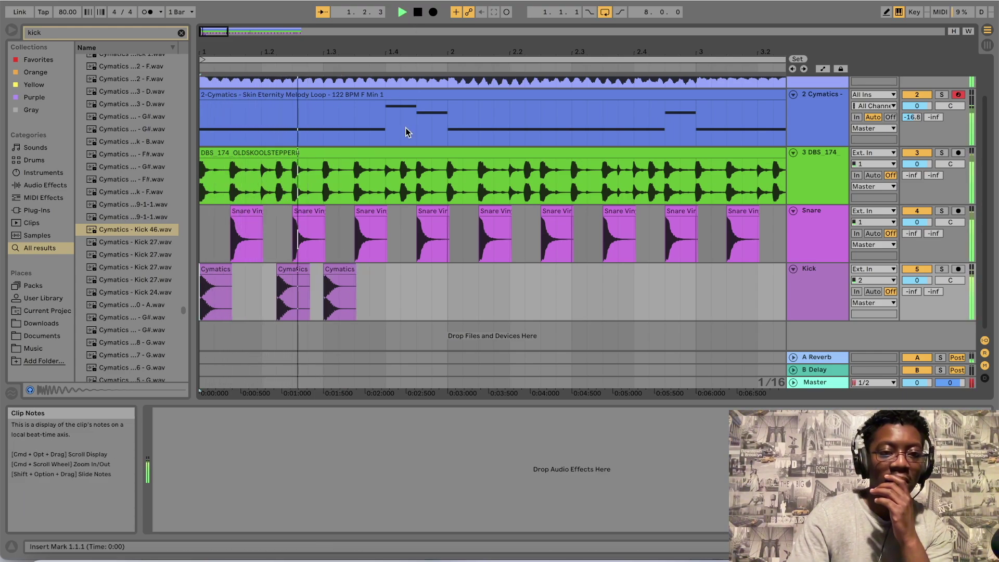
key("space")
left_click_drag(339, 269, 203, 234)
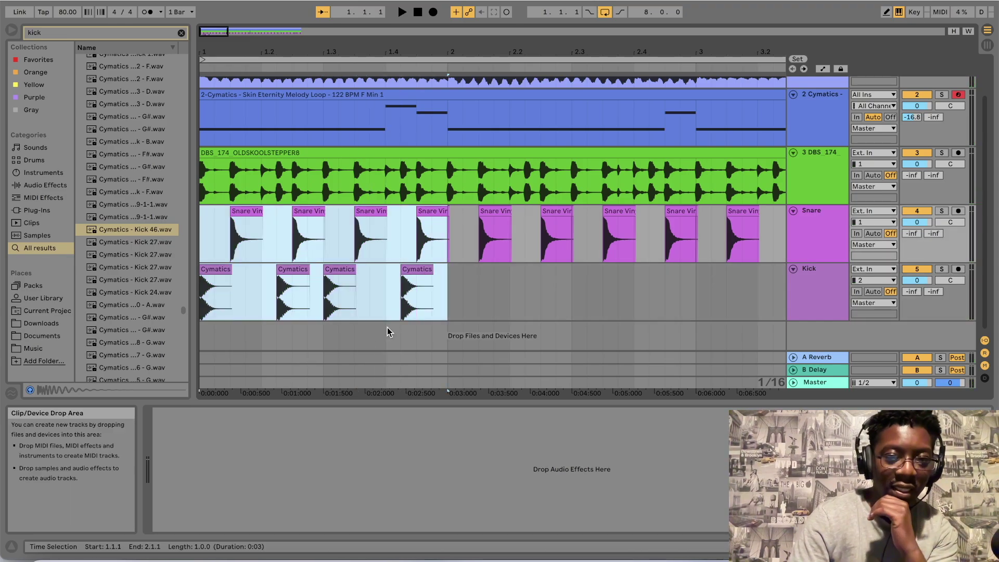
Duplicate the bar 1 kick pattern six times along the Kick track and play the arrangement from the start
left_click_drag(447, 311, 186, 310)
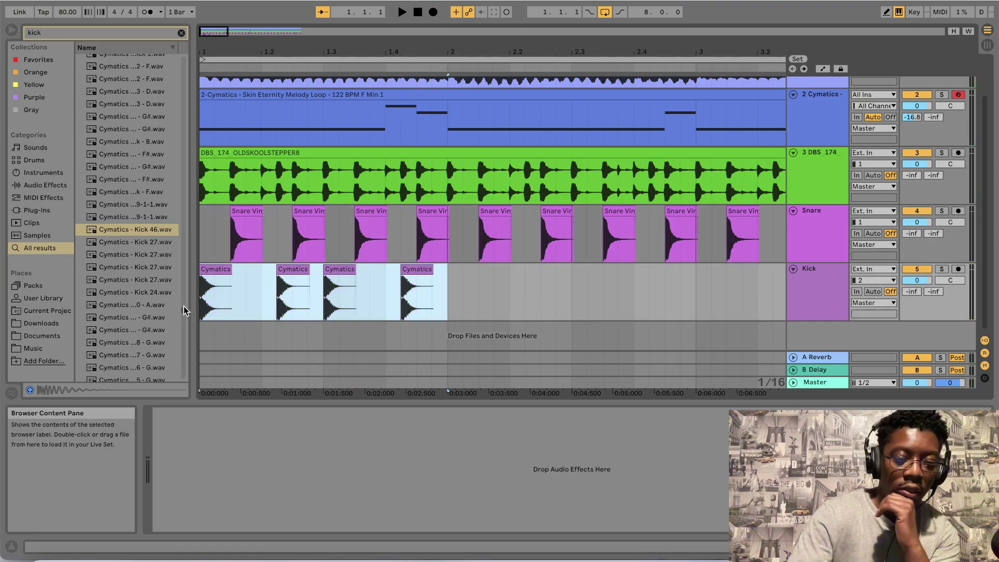
key("super+d")
key("super+d")
key("super+d")
key("super+d")
key("super+d")
key("super+d")
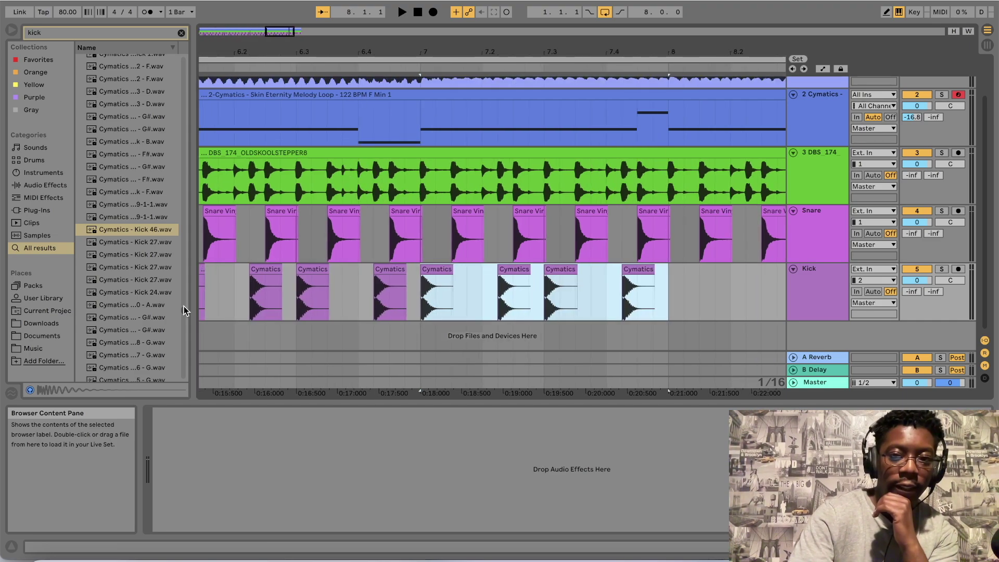
left_click(418, 12)
key("space")
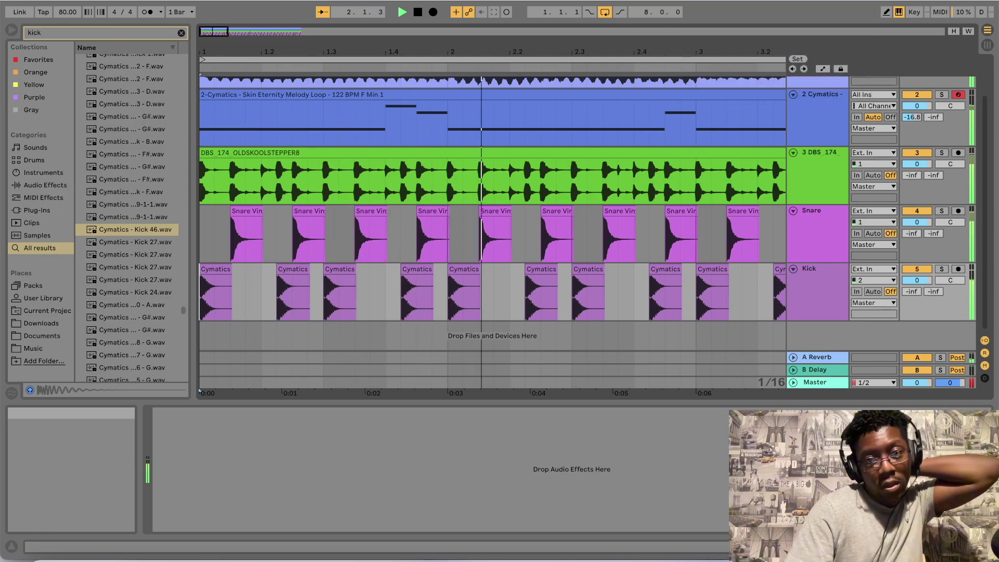
Insert a new MIDI track below the Cymatics melody track and arm it for recording
scroll(674, 152, "up", 2)
left_click(674, 152)
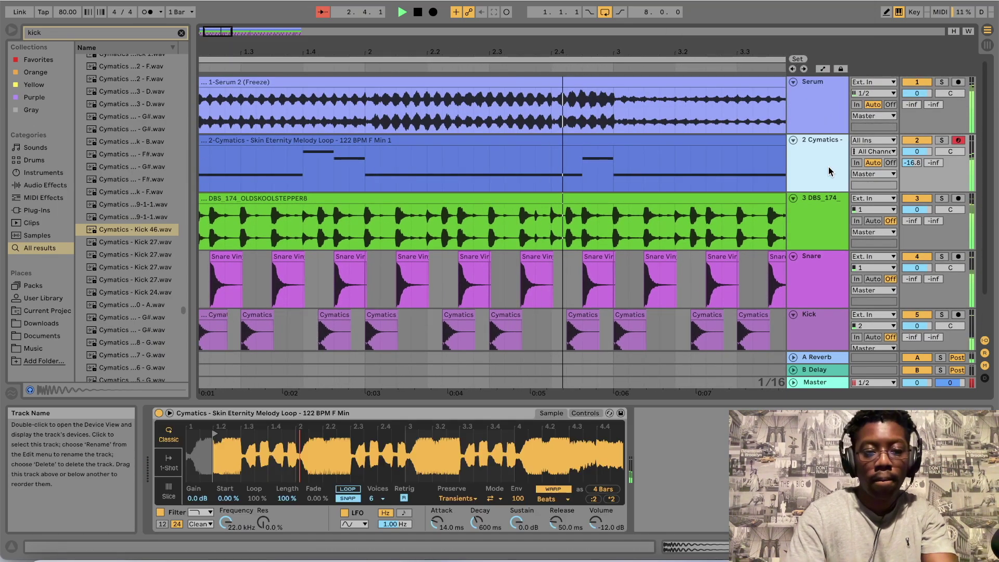
key("super+shift+t")
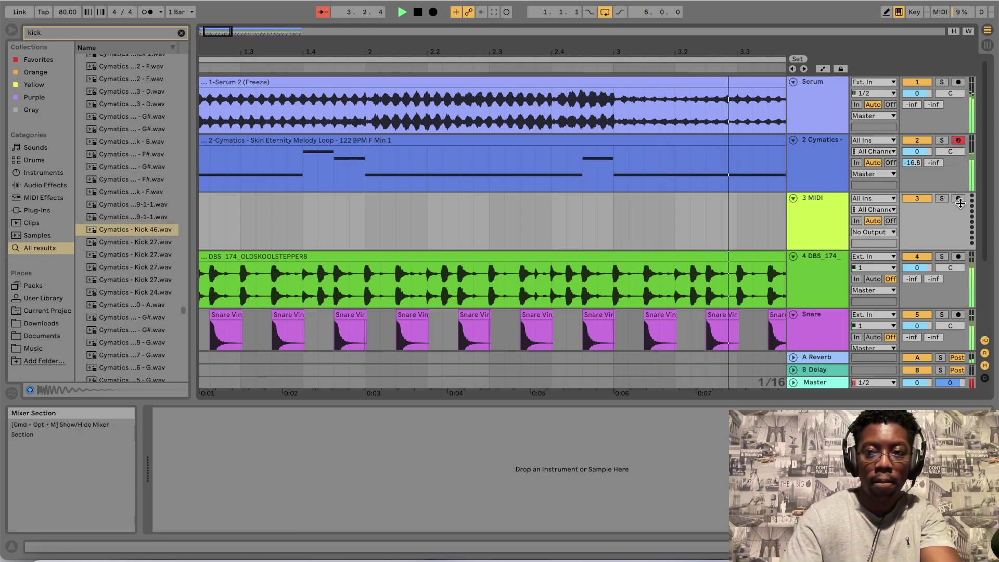
left_click(959, 200)
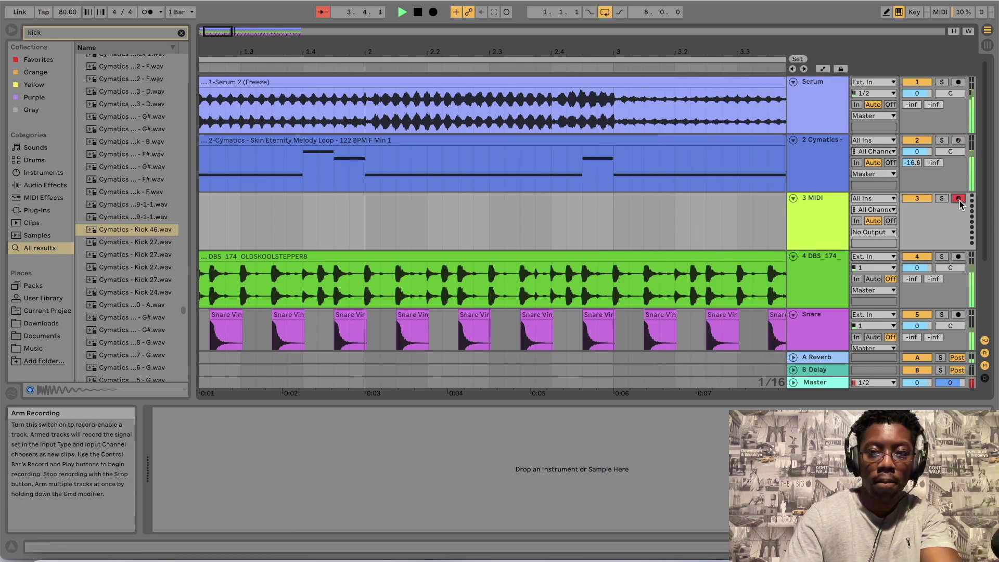
Search the browser for "drill" and load Cymatics - Drill 808 - C.wav onto the new MIDI track
left_click(181, 32)
type("drill")
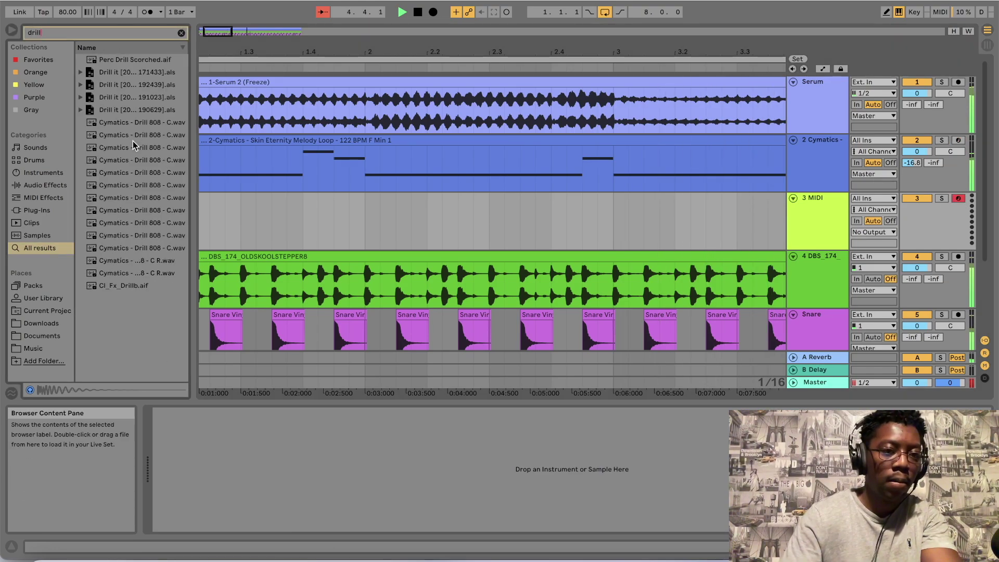
left_click(133, 161)
double_click(139, 161)
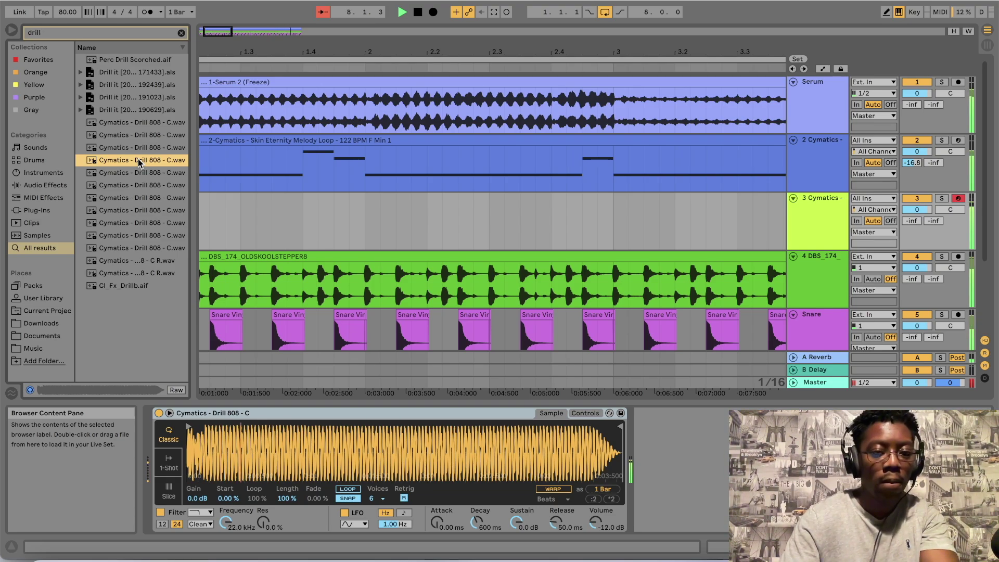
Add Audio Damage's FuzzPlus3 plug-in to the Drill 808 track with 63% distortion and a 273 Hz filter frequency
left_click(44, 210)
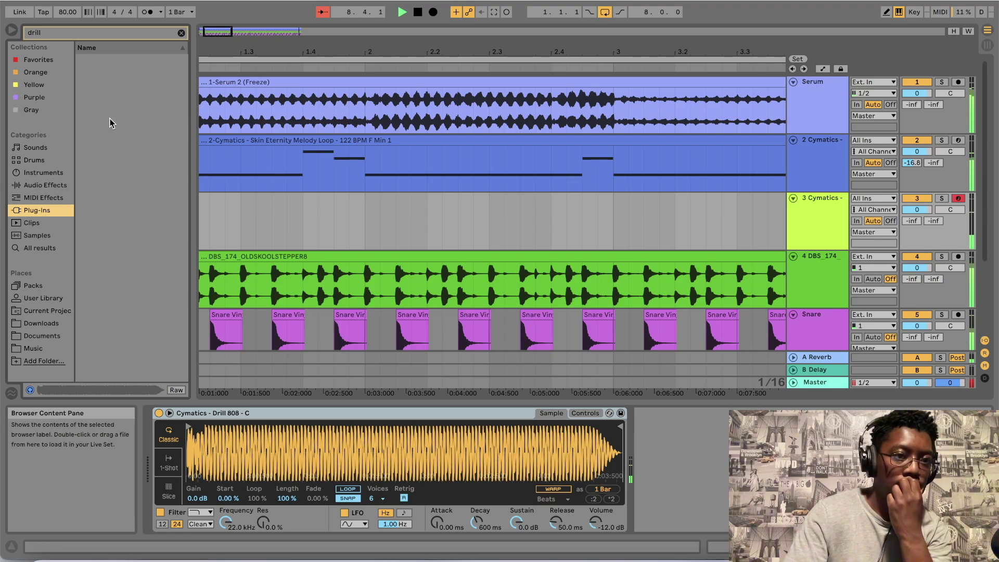
left_click(181, 33)
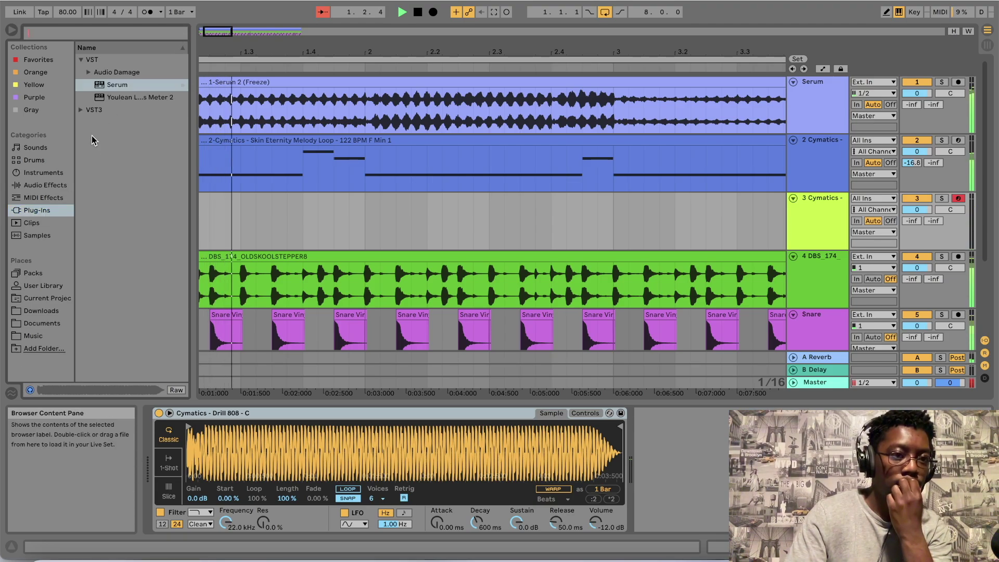
left_click(88, 72)
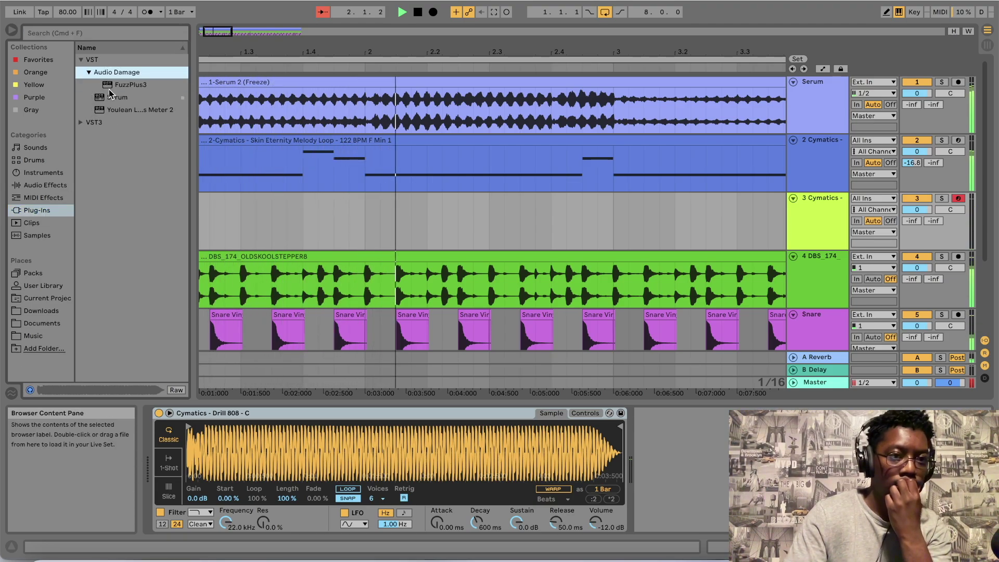
double_click(125, 85)
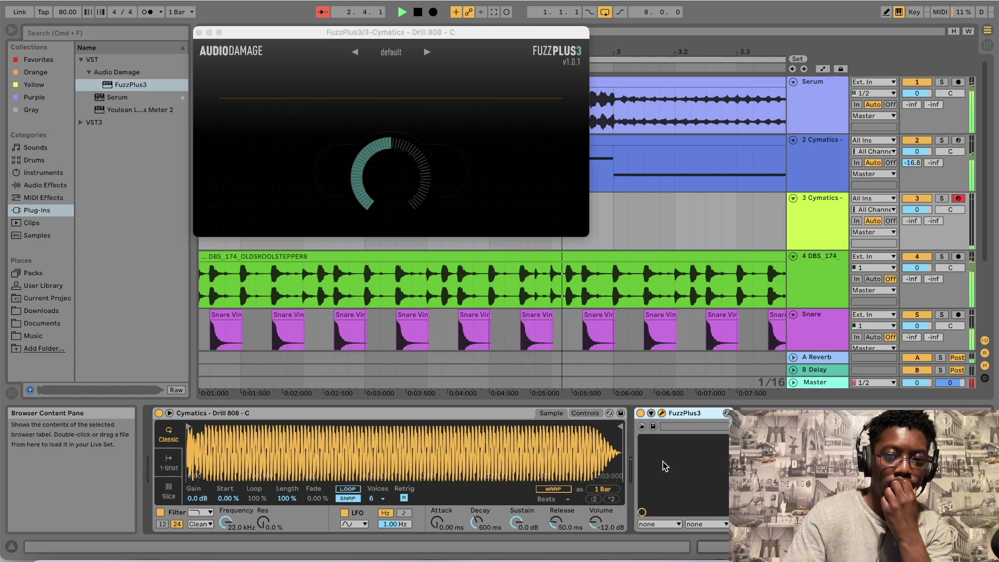
mouse_move(410, 196)
left_mouse_down()
mouse_move(372, 201)
mouse_move(363, 223)
left_mouse_up()
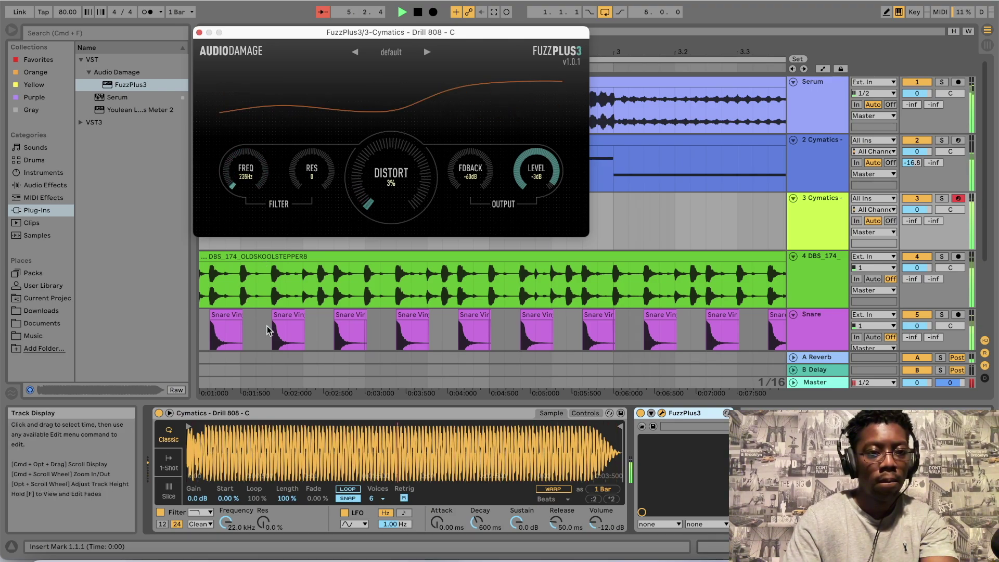
left_click_drag(389, 208, 418, 140)
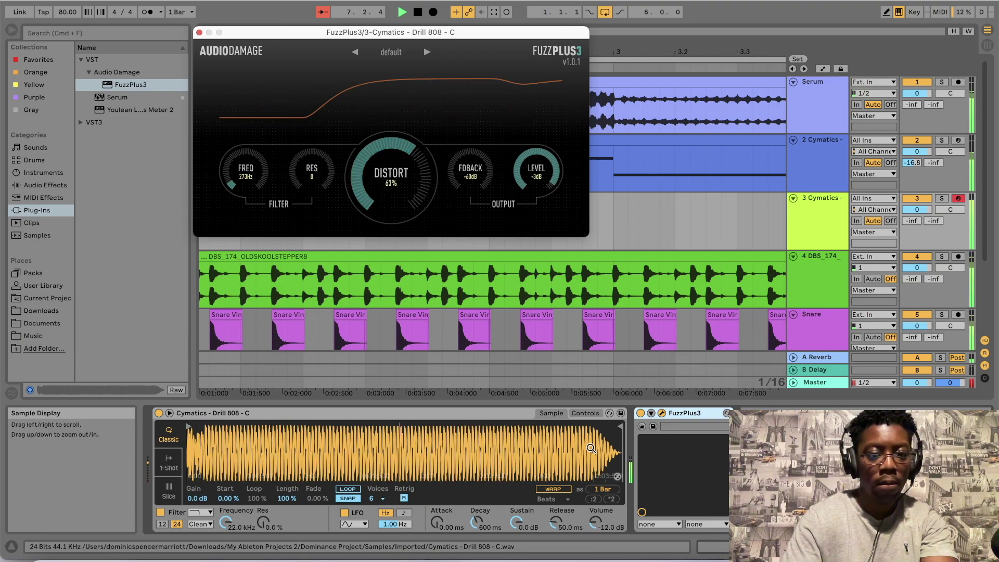
Turn on global glide for the Drill 808 sample and set FuzzPlus3 to -50 dB feedback and 0% distortion
left_click(585, 414)
left_click(603, 490)
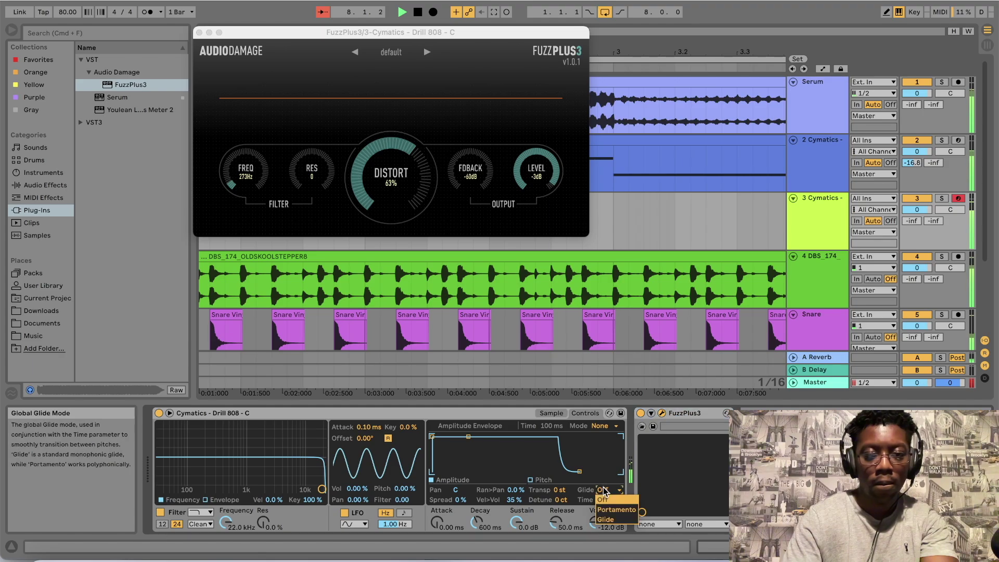
left_click(609, 514)
left_click(550, 414)
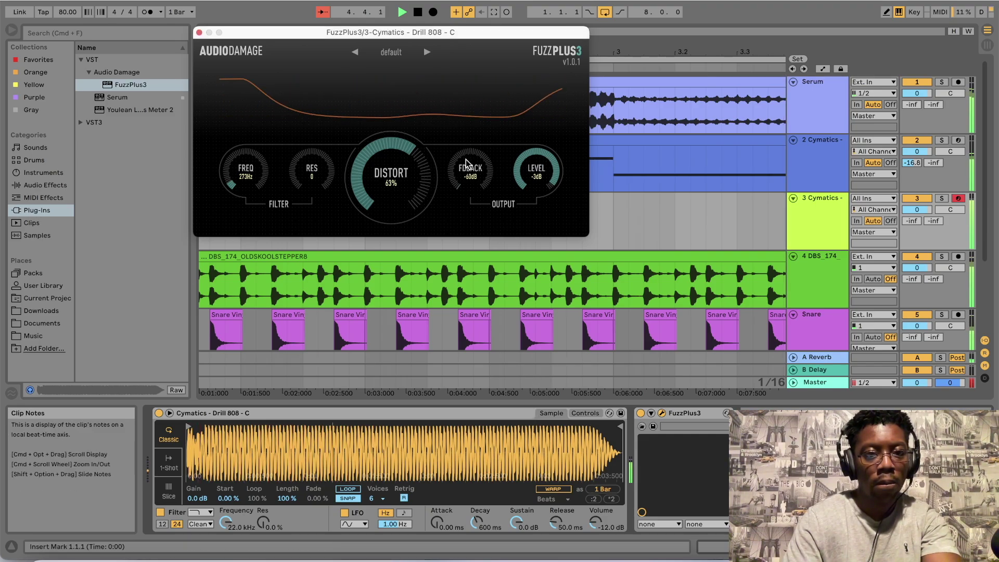
left_click_drag(508, 138, 504, 174)
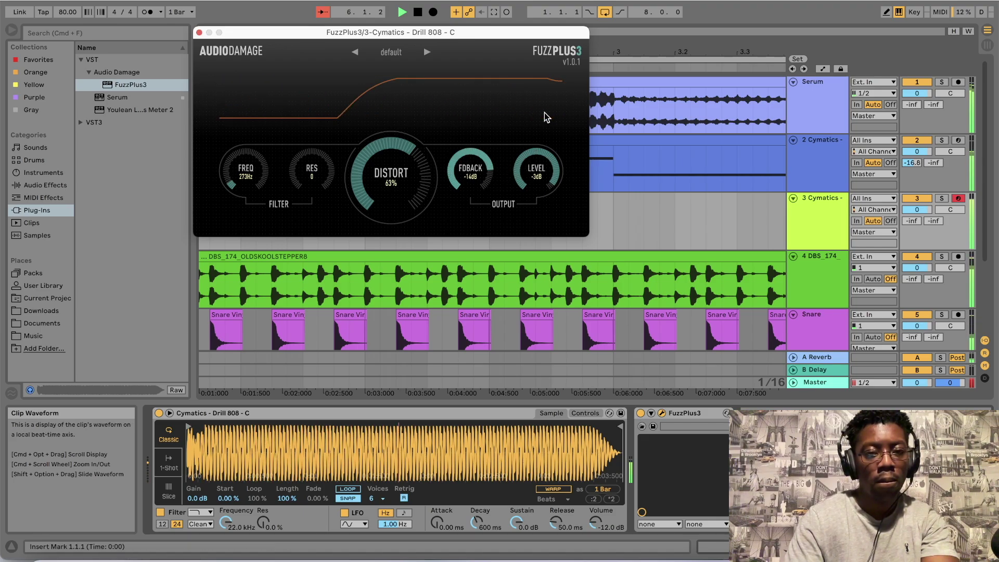
left_click_drag(544, 113, 498, 173)
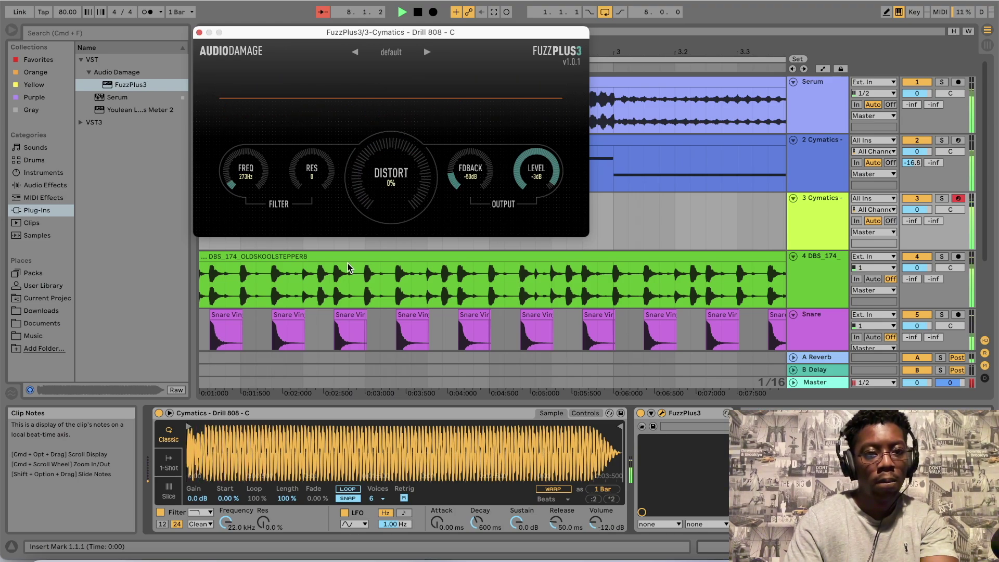
Stop playback, hide the FuzzPlus3 window and start arrangement recording on the armed Drill 808 track
key("space")
key("super+alt+p")
scroll(509, 235, "down", 4)
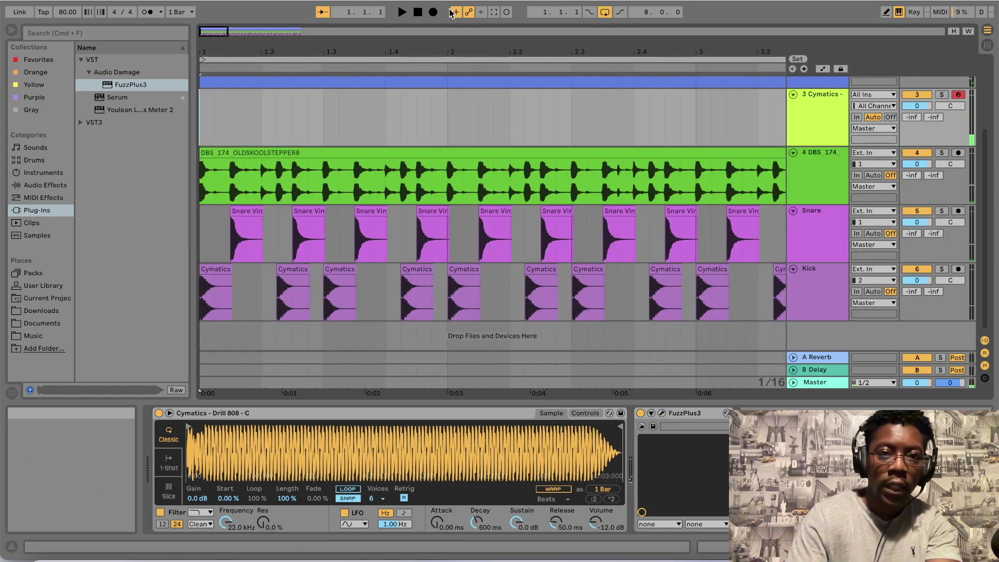
left_click(431, 14)
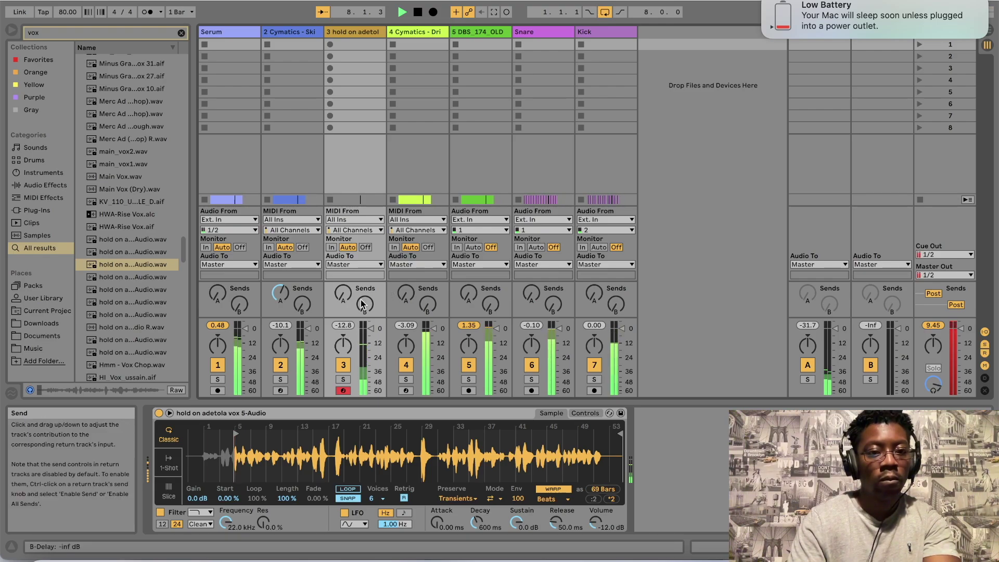
Raise the Reverb send on track 3, which holds the vox sample
left_click_drag(343, 295, 343, 294)
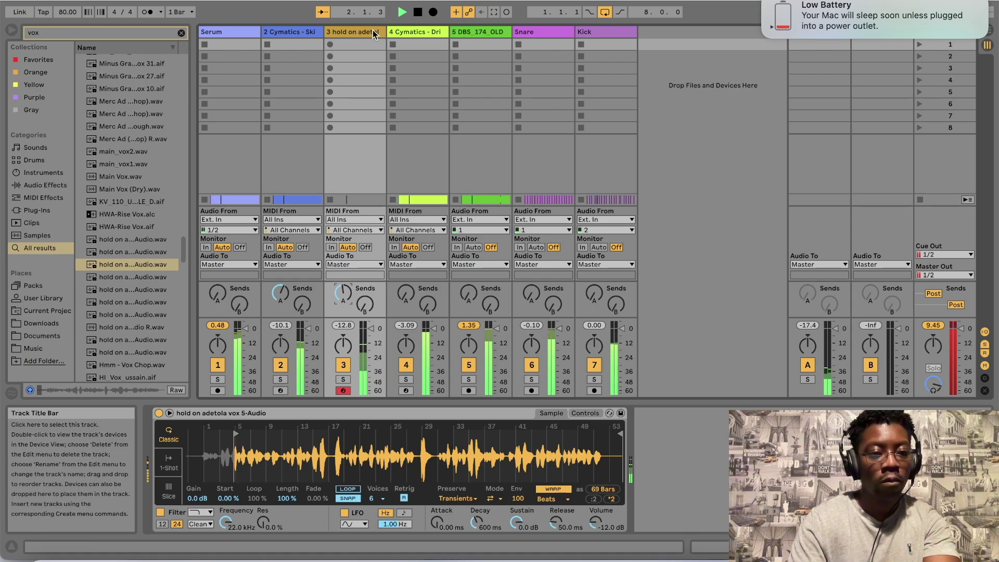
left_click(986, 31)
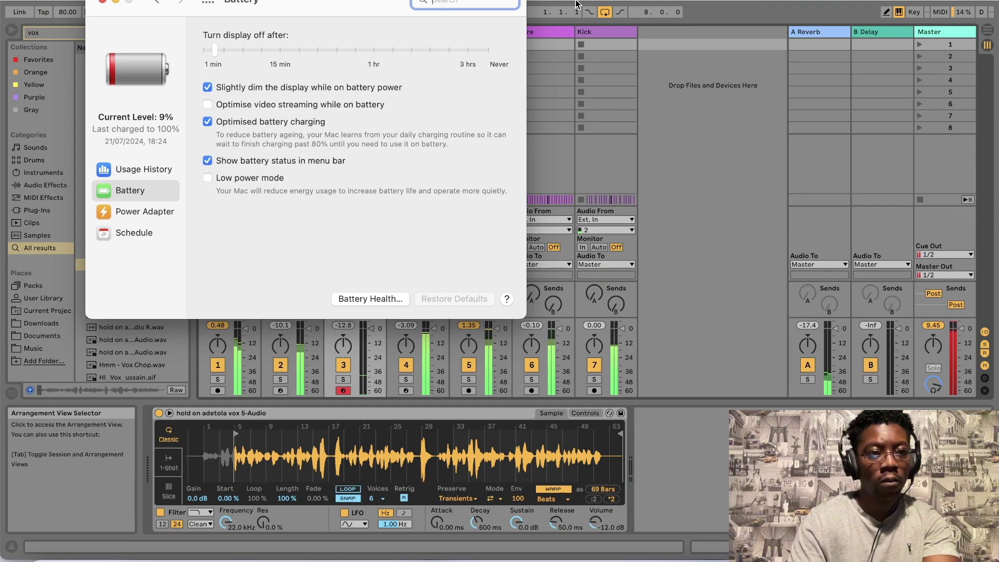
left_click(103, 4)
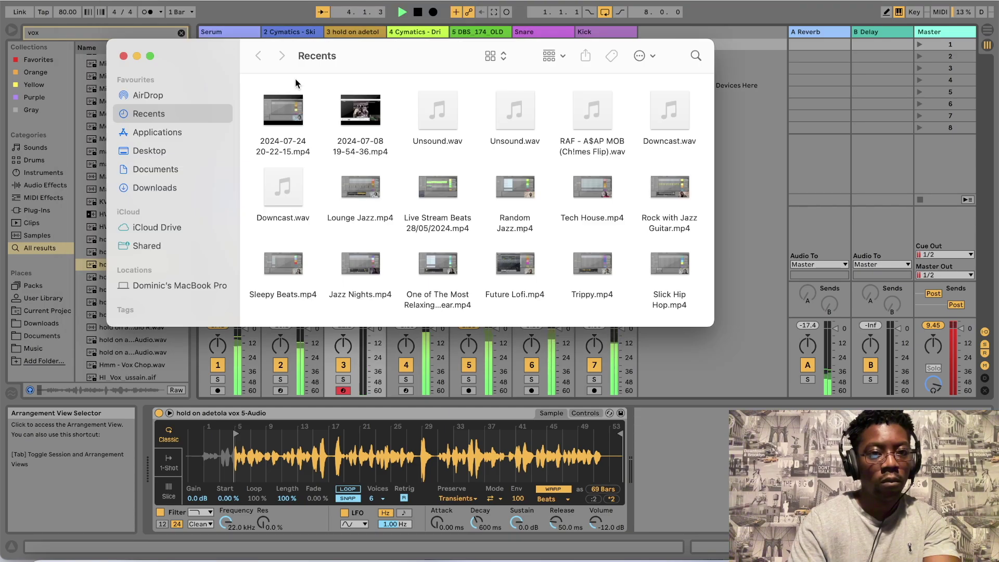
left_click(732, 161)
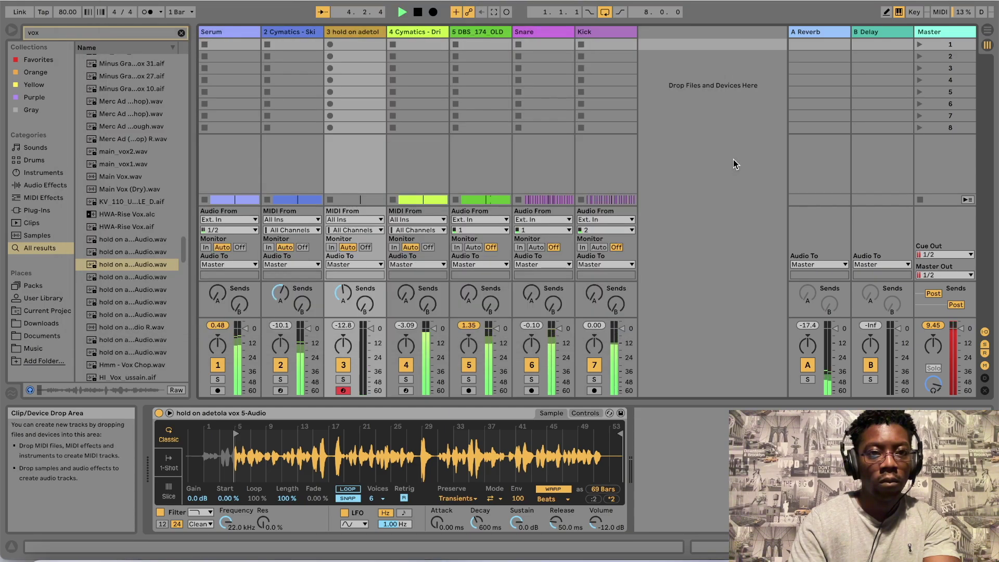
Return to the Arrangement view, stop playback and record a vox part on track 3 into bar 8
left_click(987, 32)
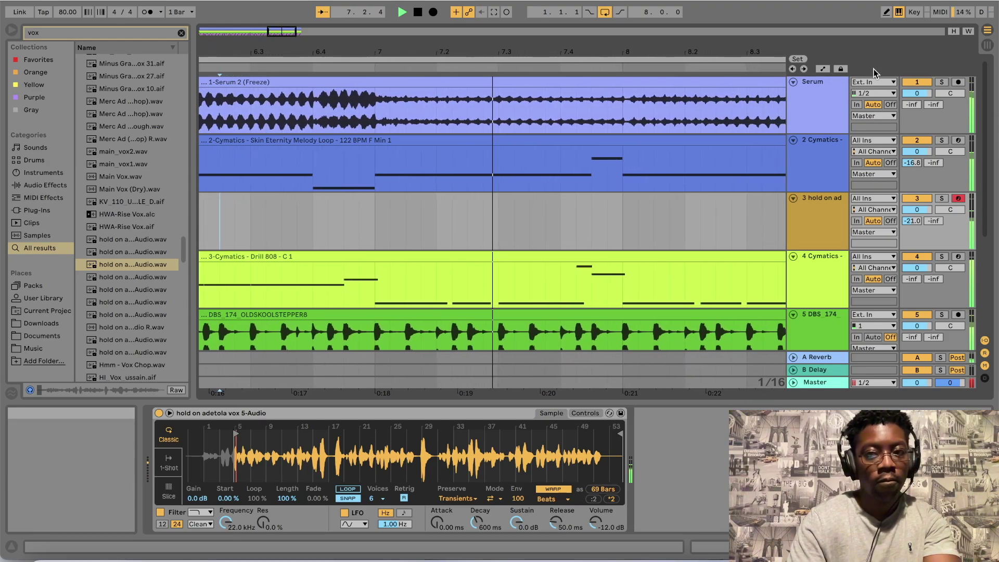
left_click(418, 11)
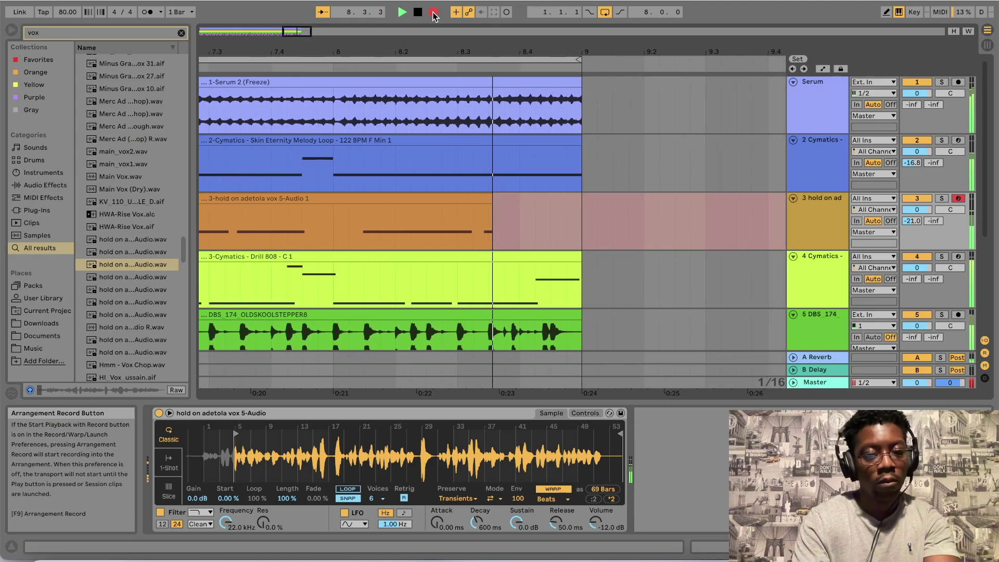
key("space")
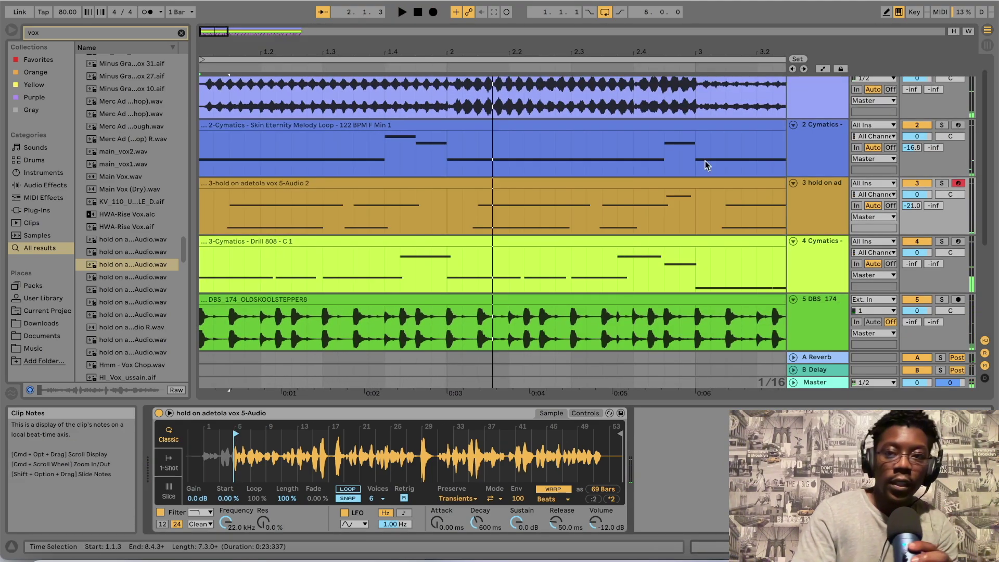